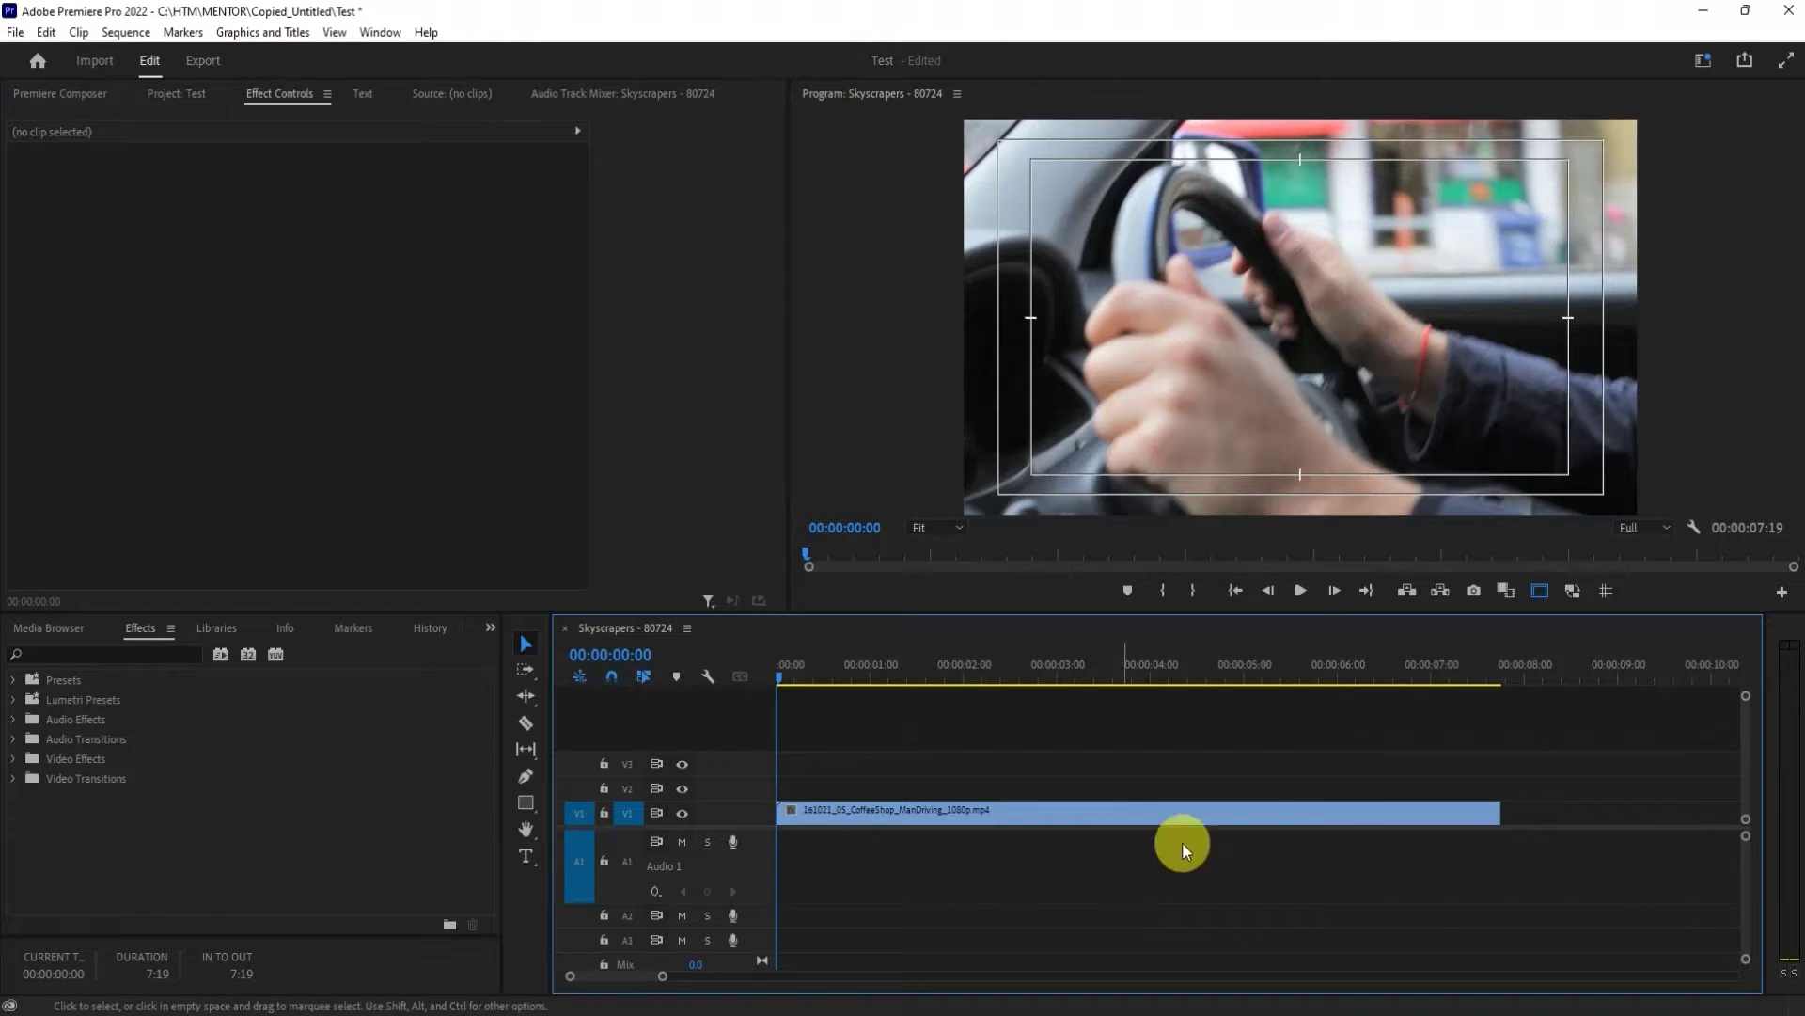
# Play the original driving clip to review its shakiness, and return the playhead to the sequence start.
pyautogui.click(1296, 593)
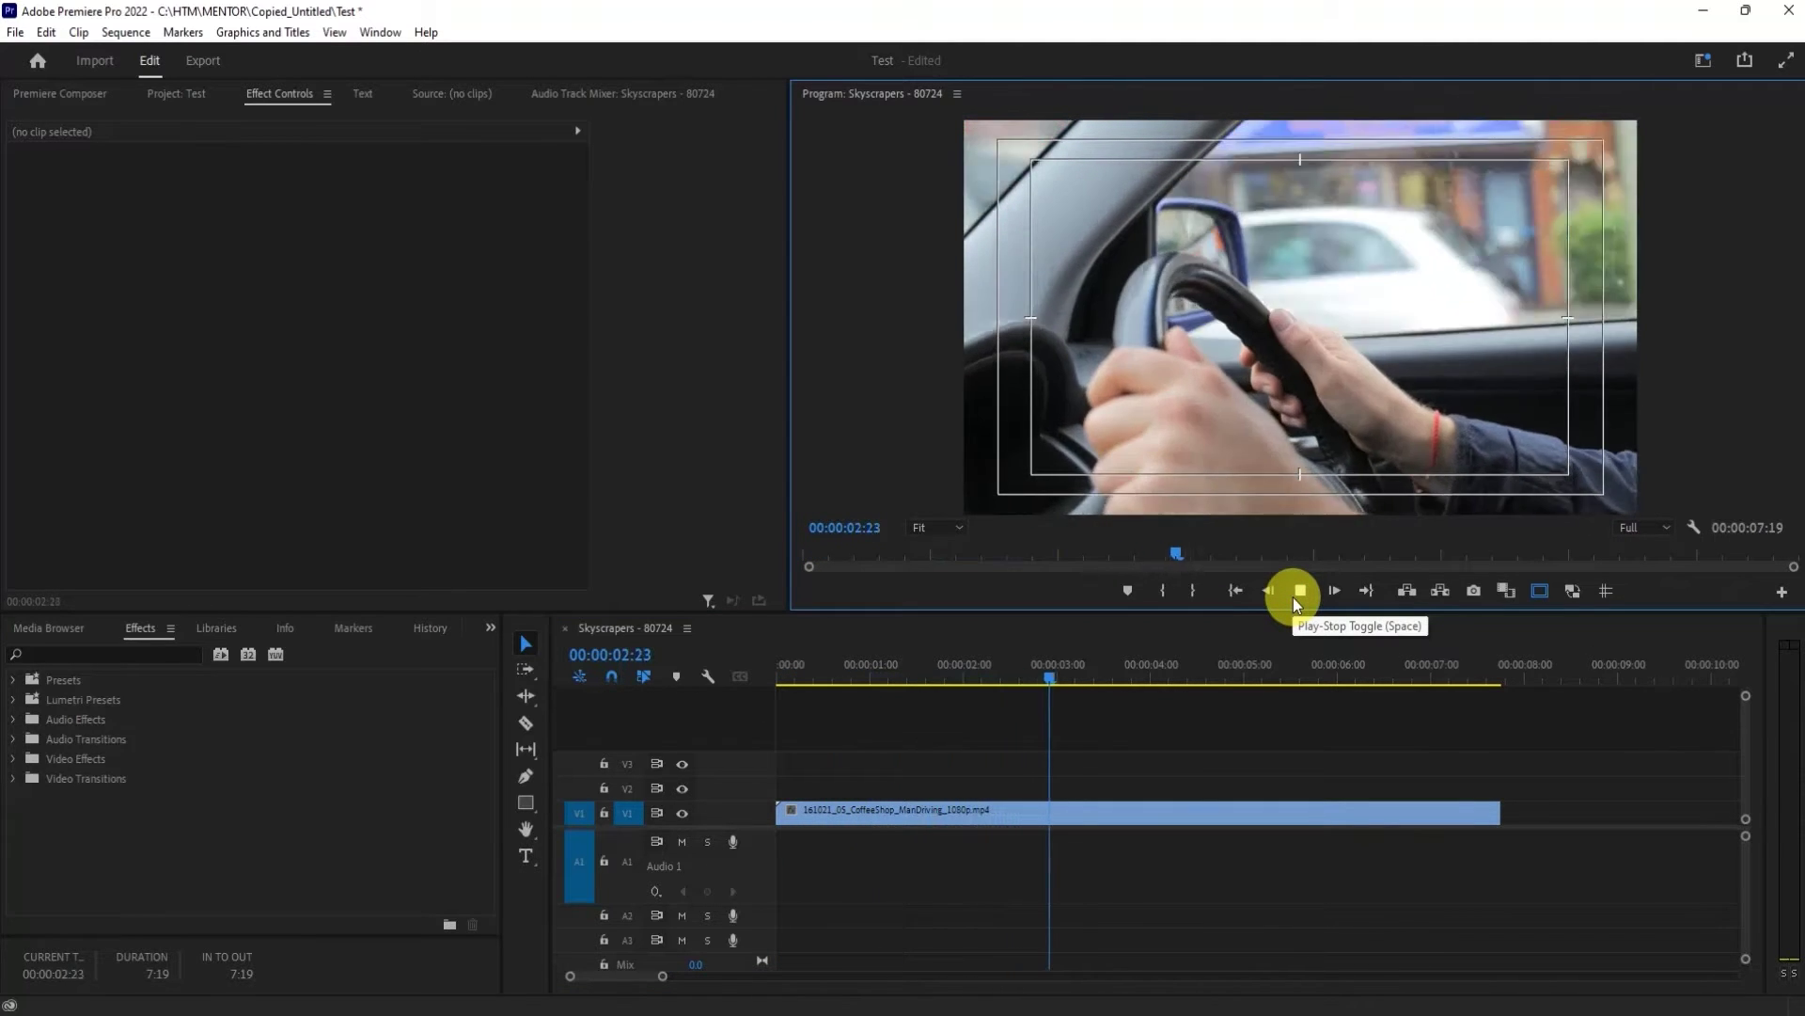
pyautogui.click(1300, 592)
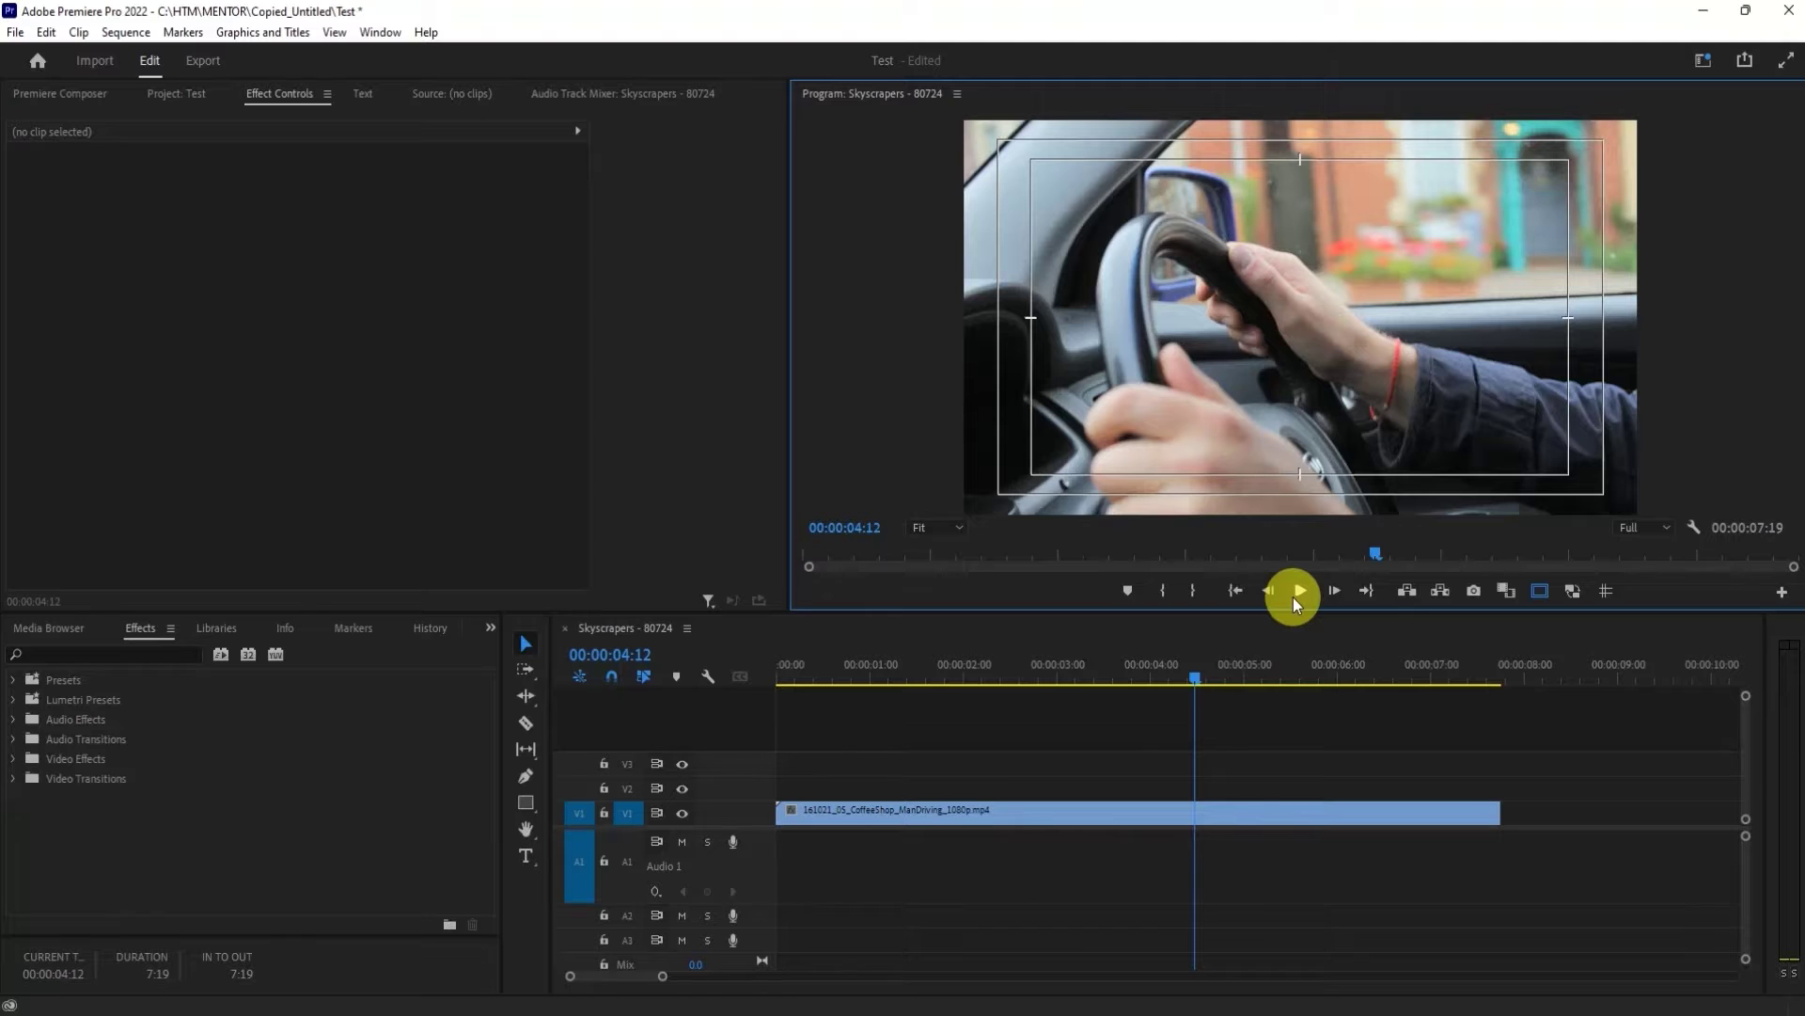
pyautogui.click(780, 676)
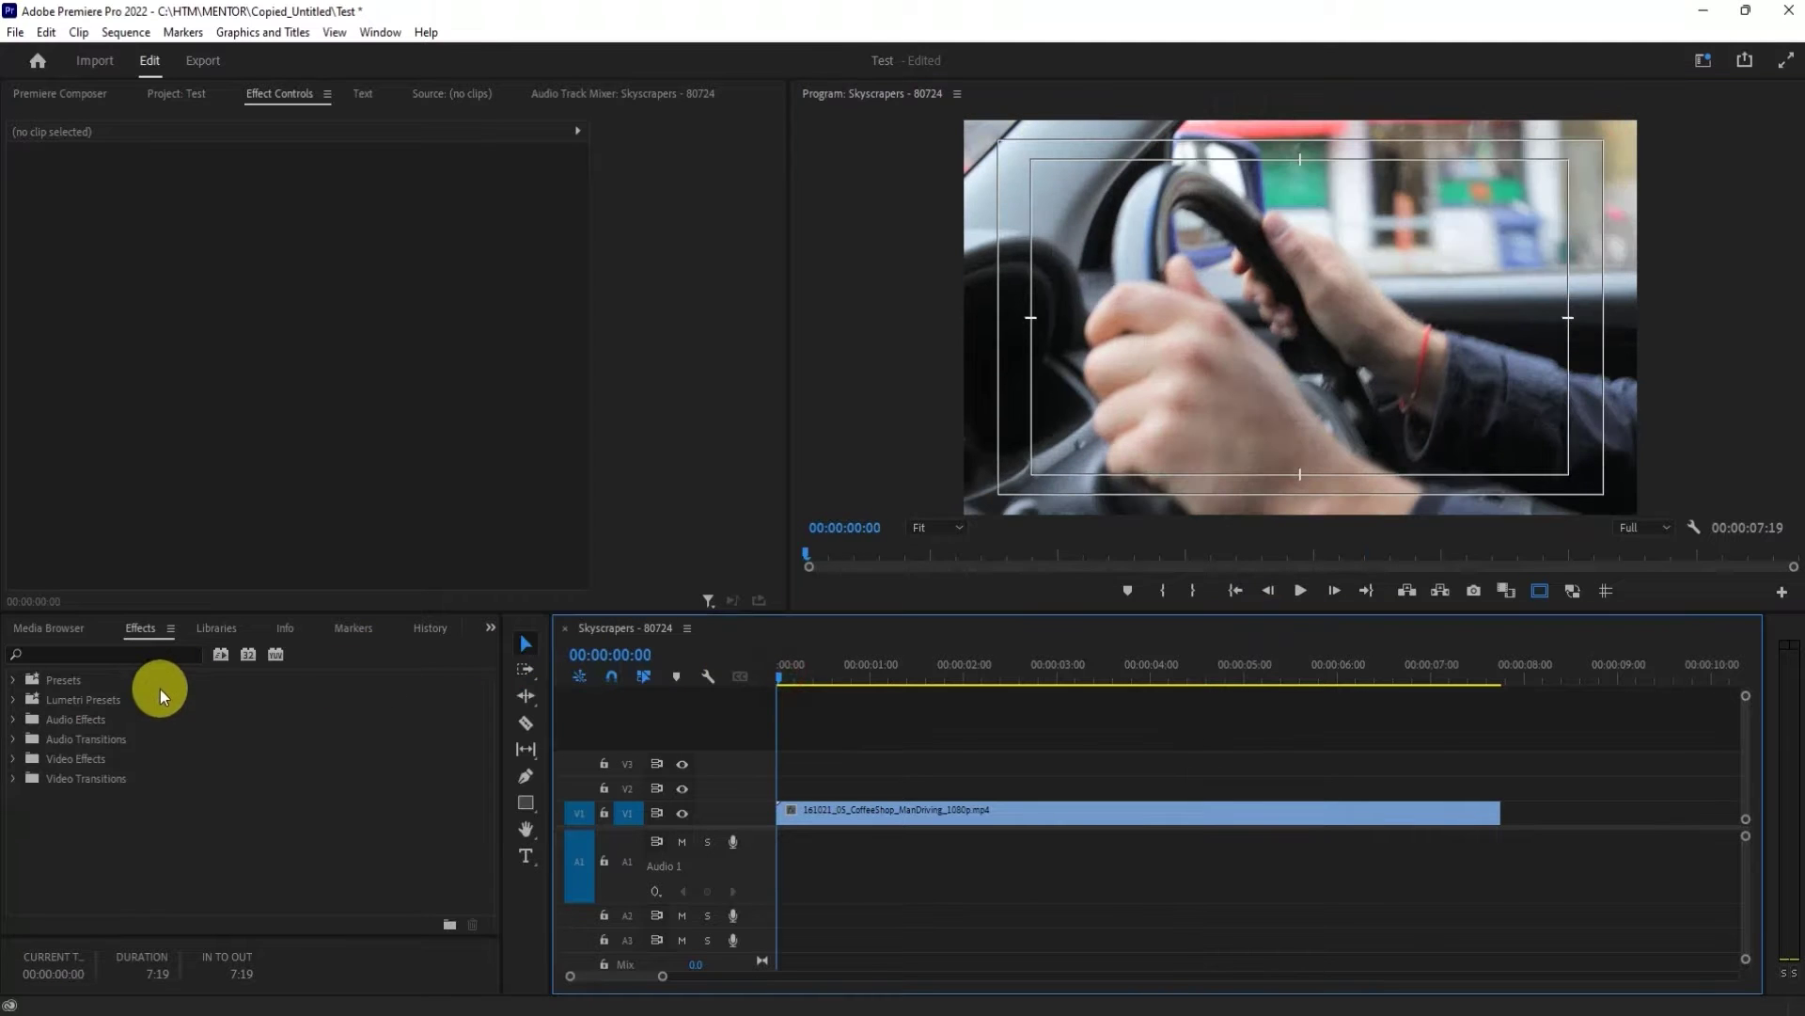
# Search the effects for "warp" and apply Warp Stabilizer to the driving clip on track V1.
pyautogui.click(140, 652)
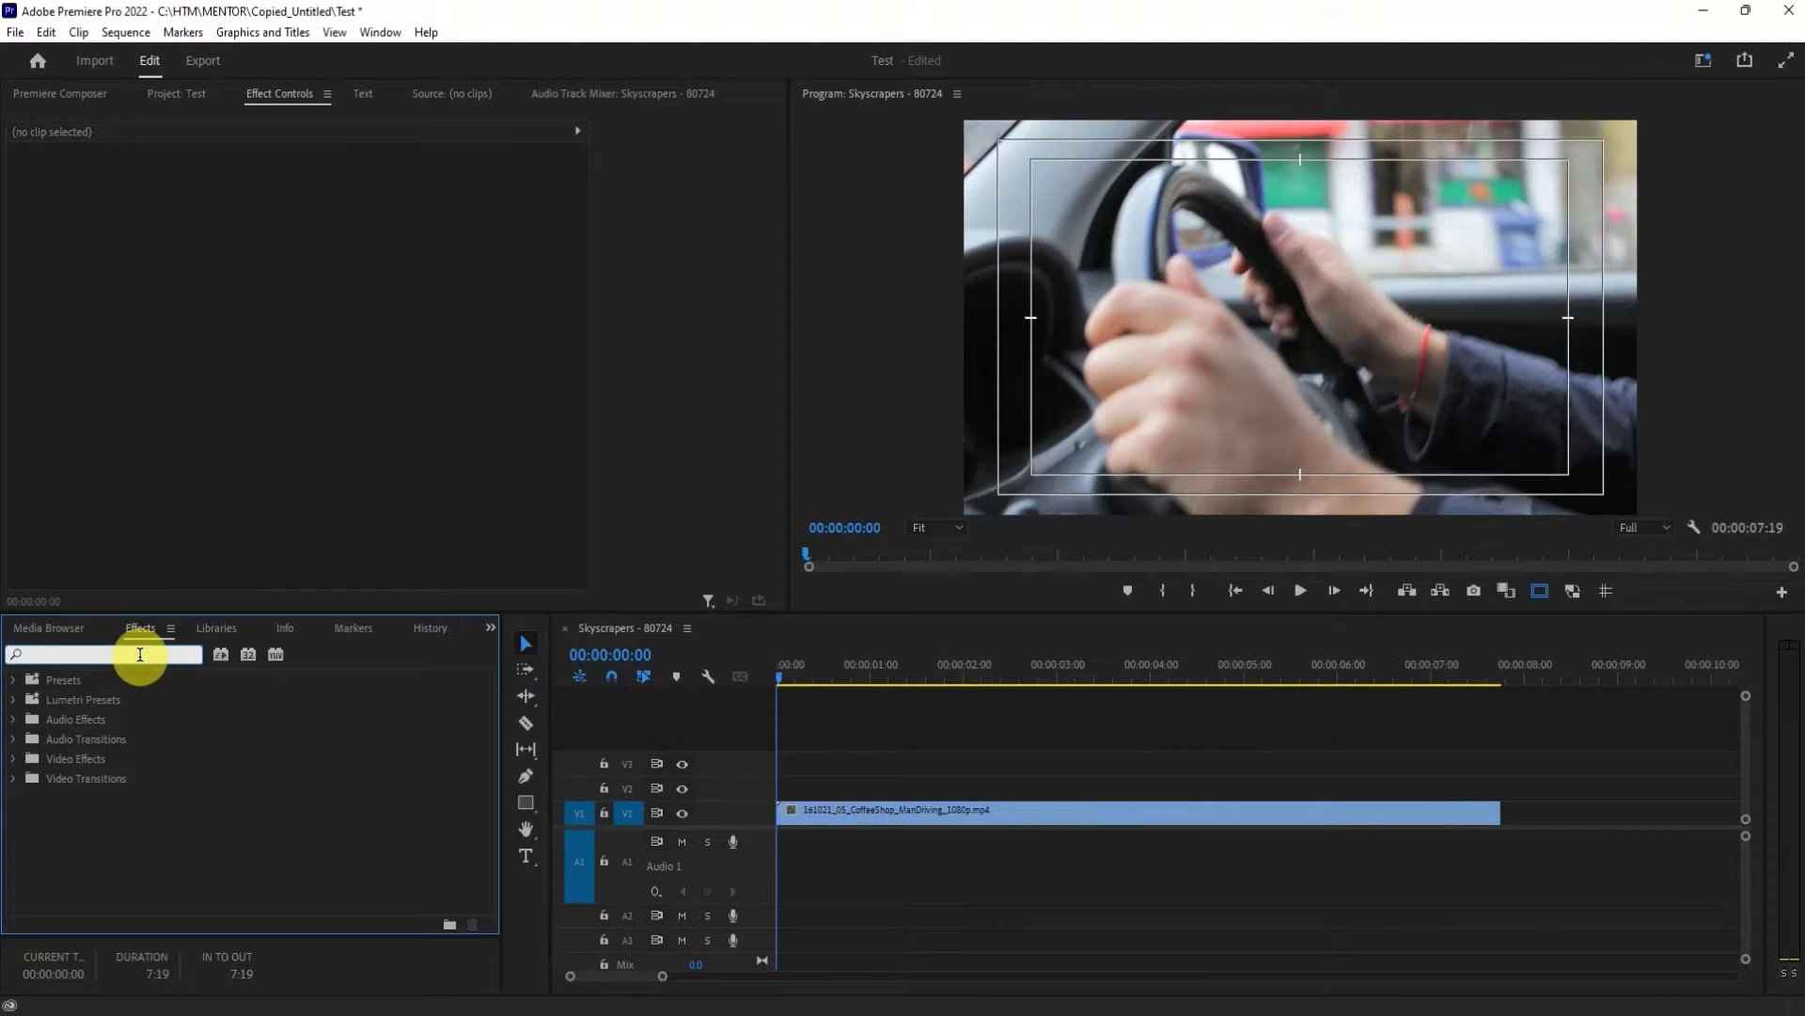
pyautogui.write('worp')
pyautogui.press('BackSpace')
pyautogui.press('BackSpace')
pyautogui.press('BackSpace')
pyautogui.write('arp')
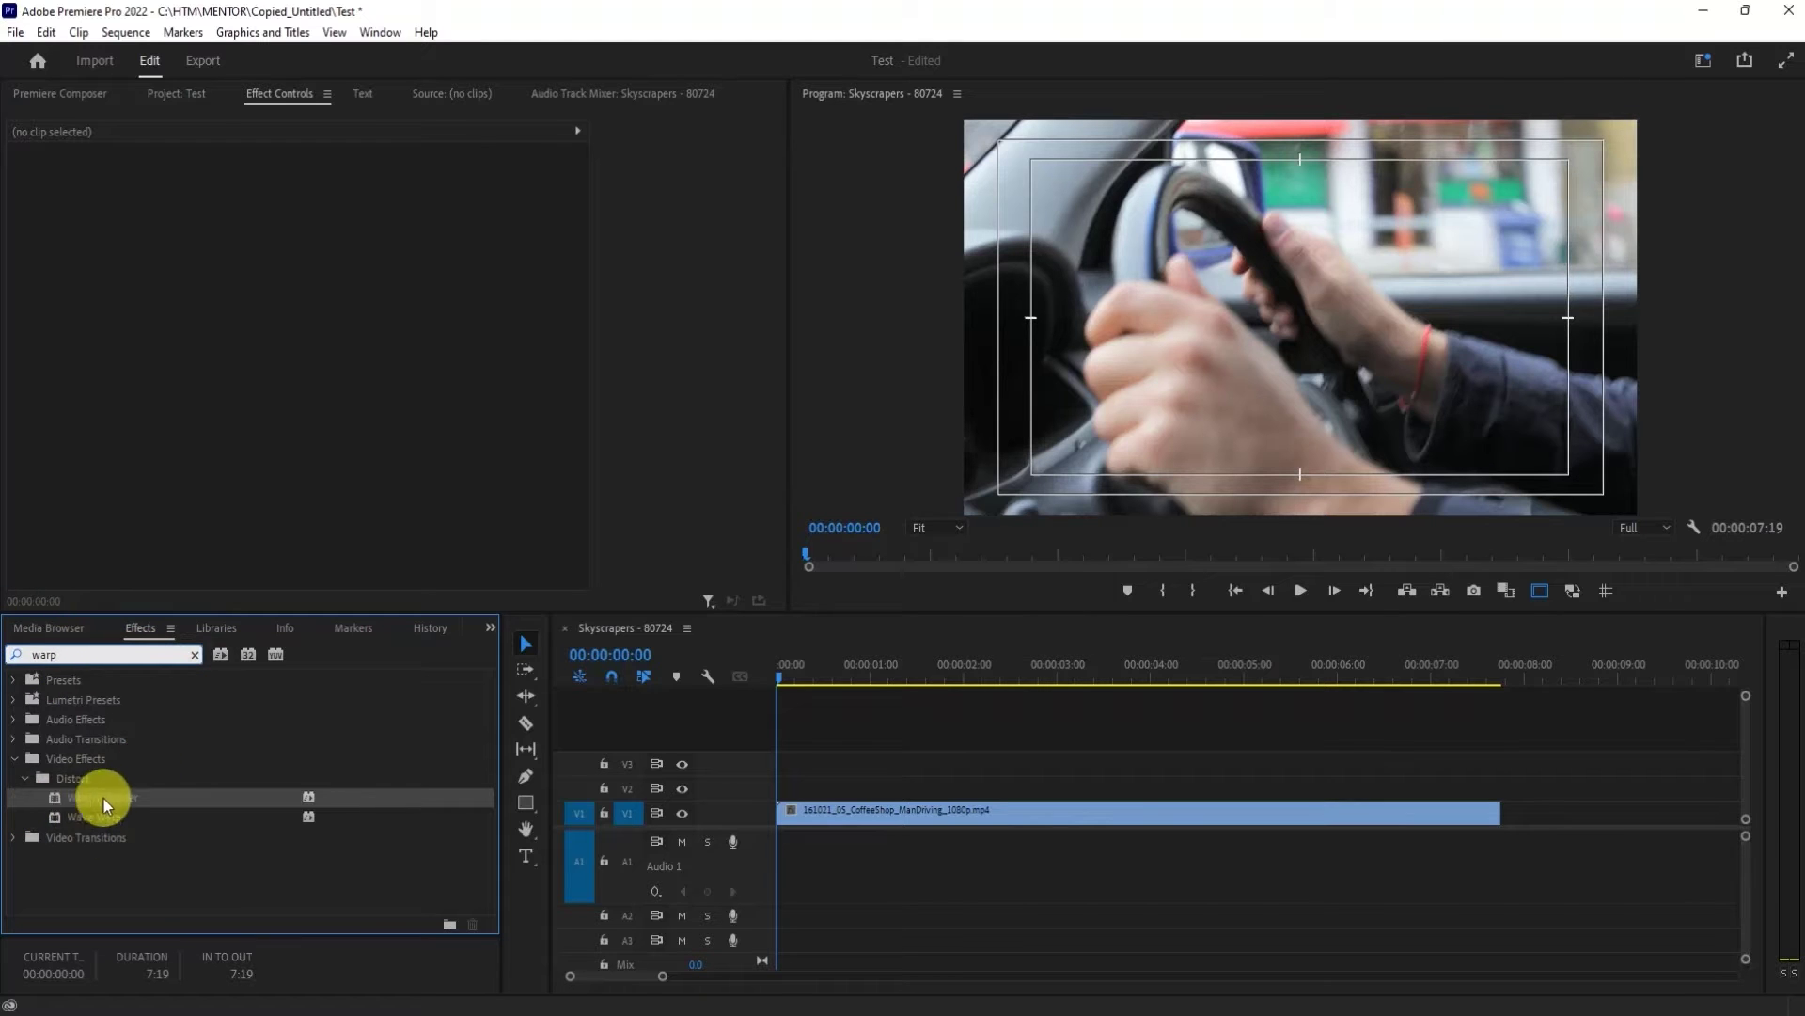
pyautogui.moveTo(91, 799); pyautogui.dragTo(909, 808)
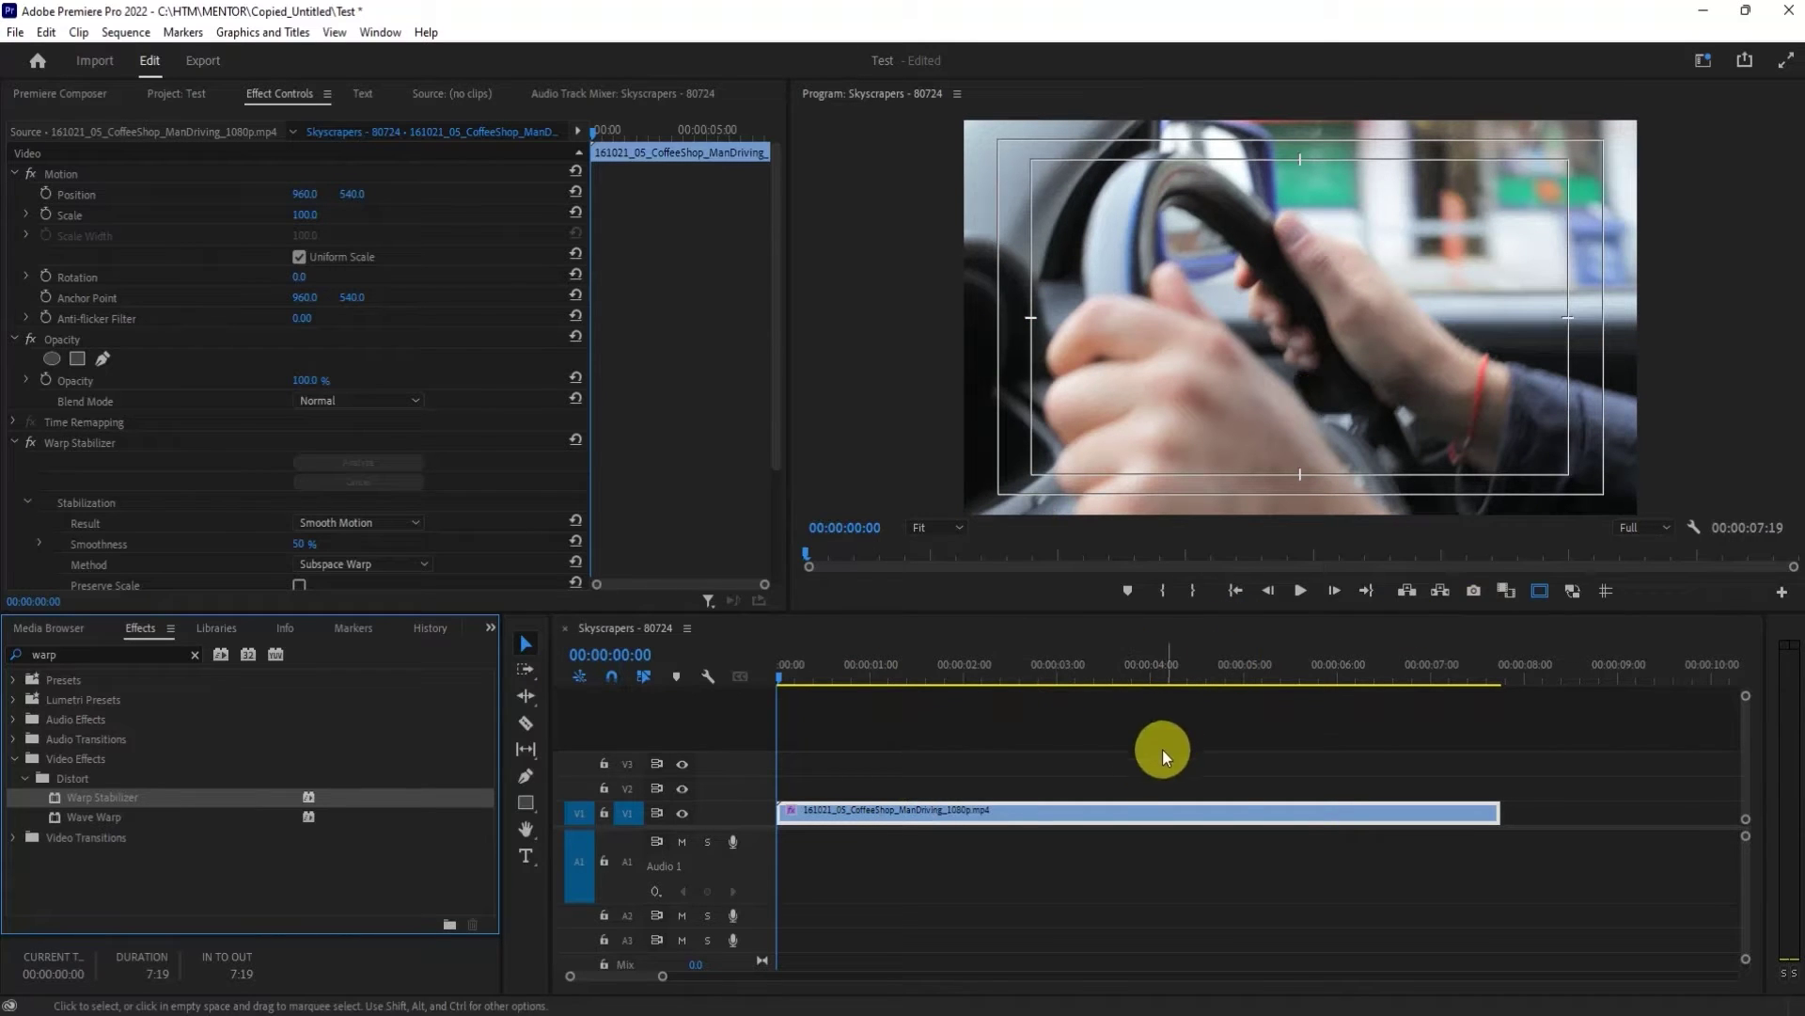
# Play the stabilized clip to check its motion, and return the playhead to the sequence start.
pyautogui.click(1295, 590)
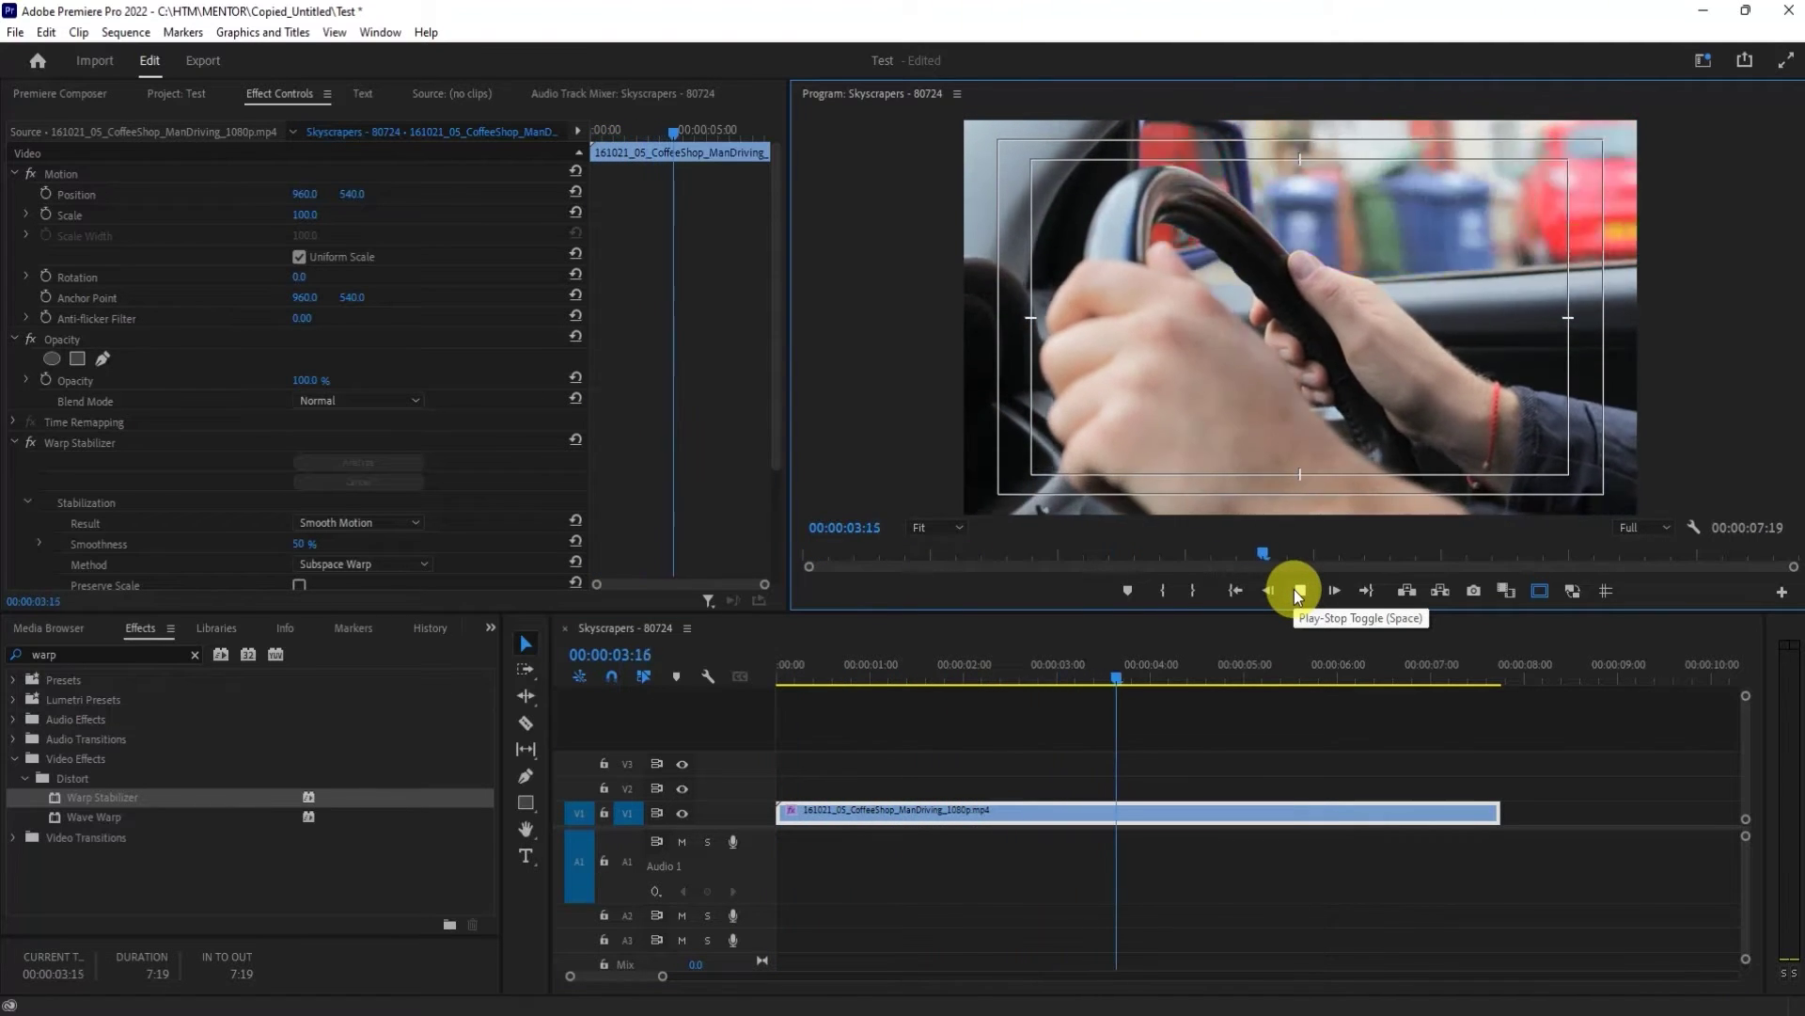
pyautogui.click(1297, 590)
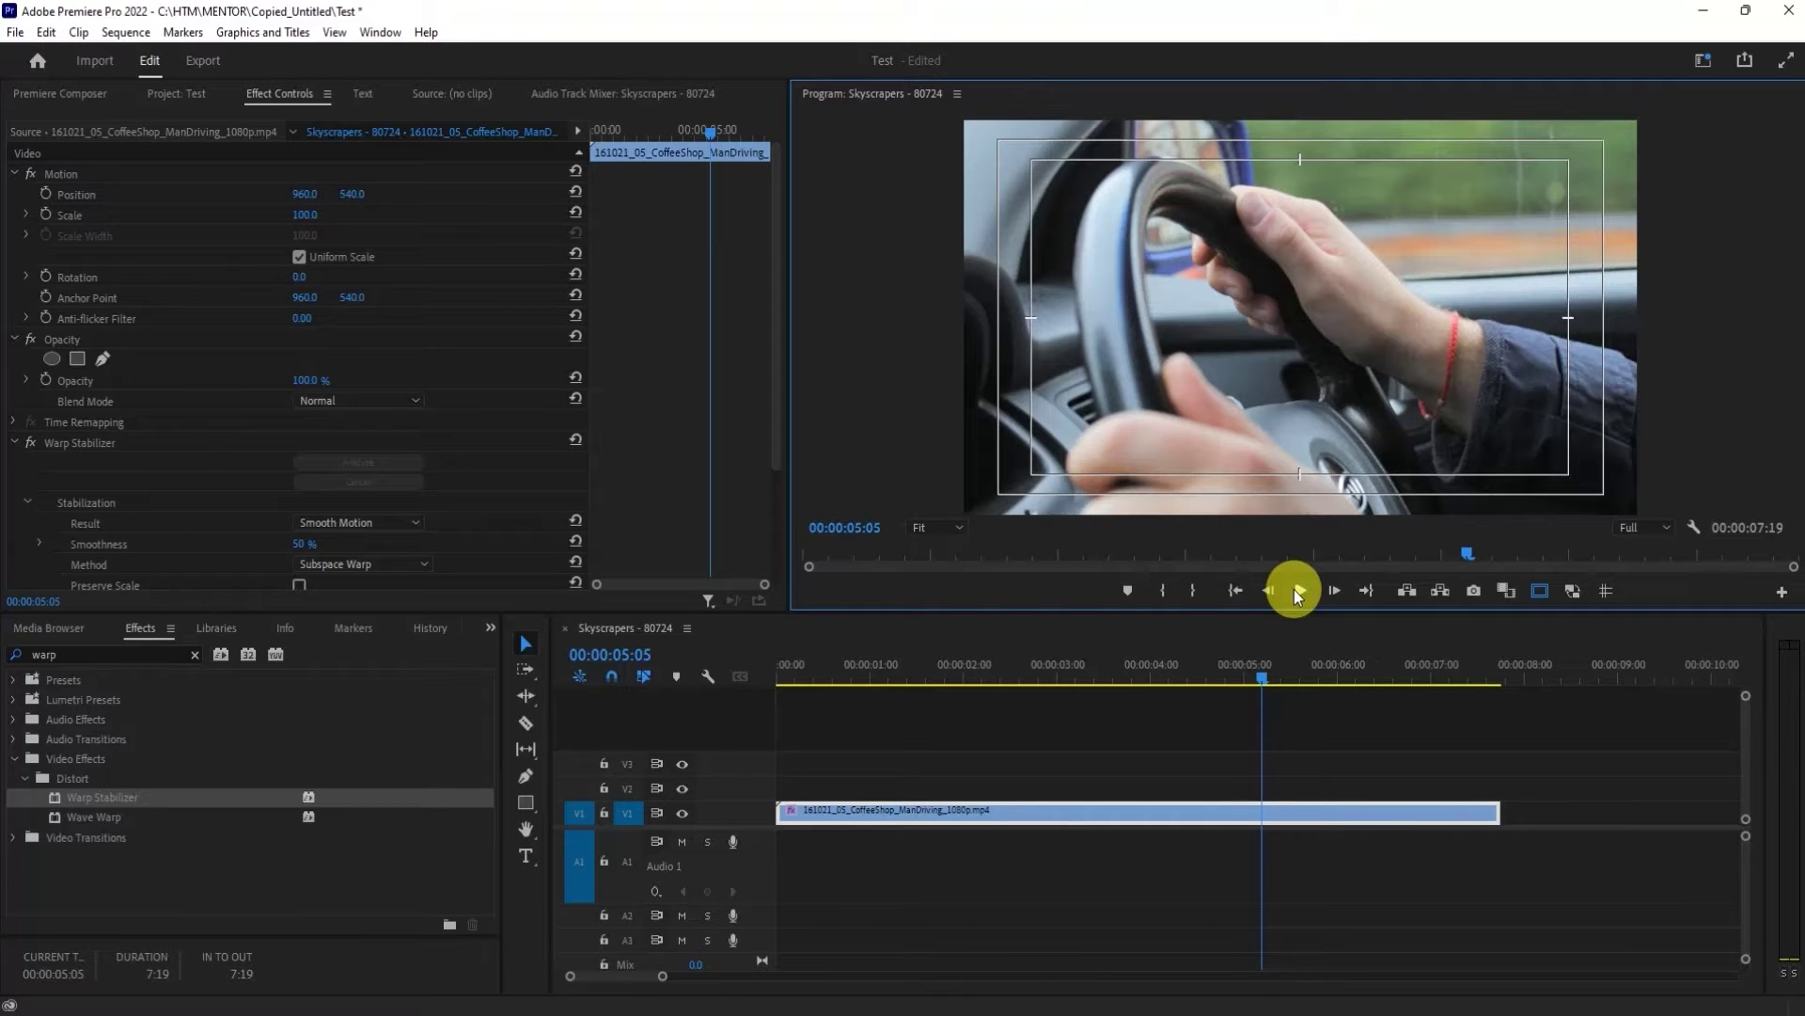
pyautogui.click(628, 668)
pyautogui.press('Home')
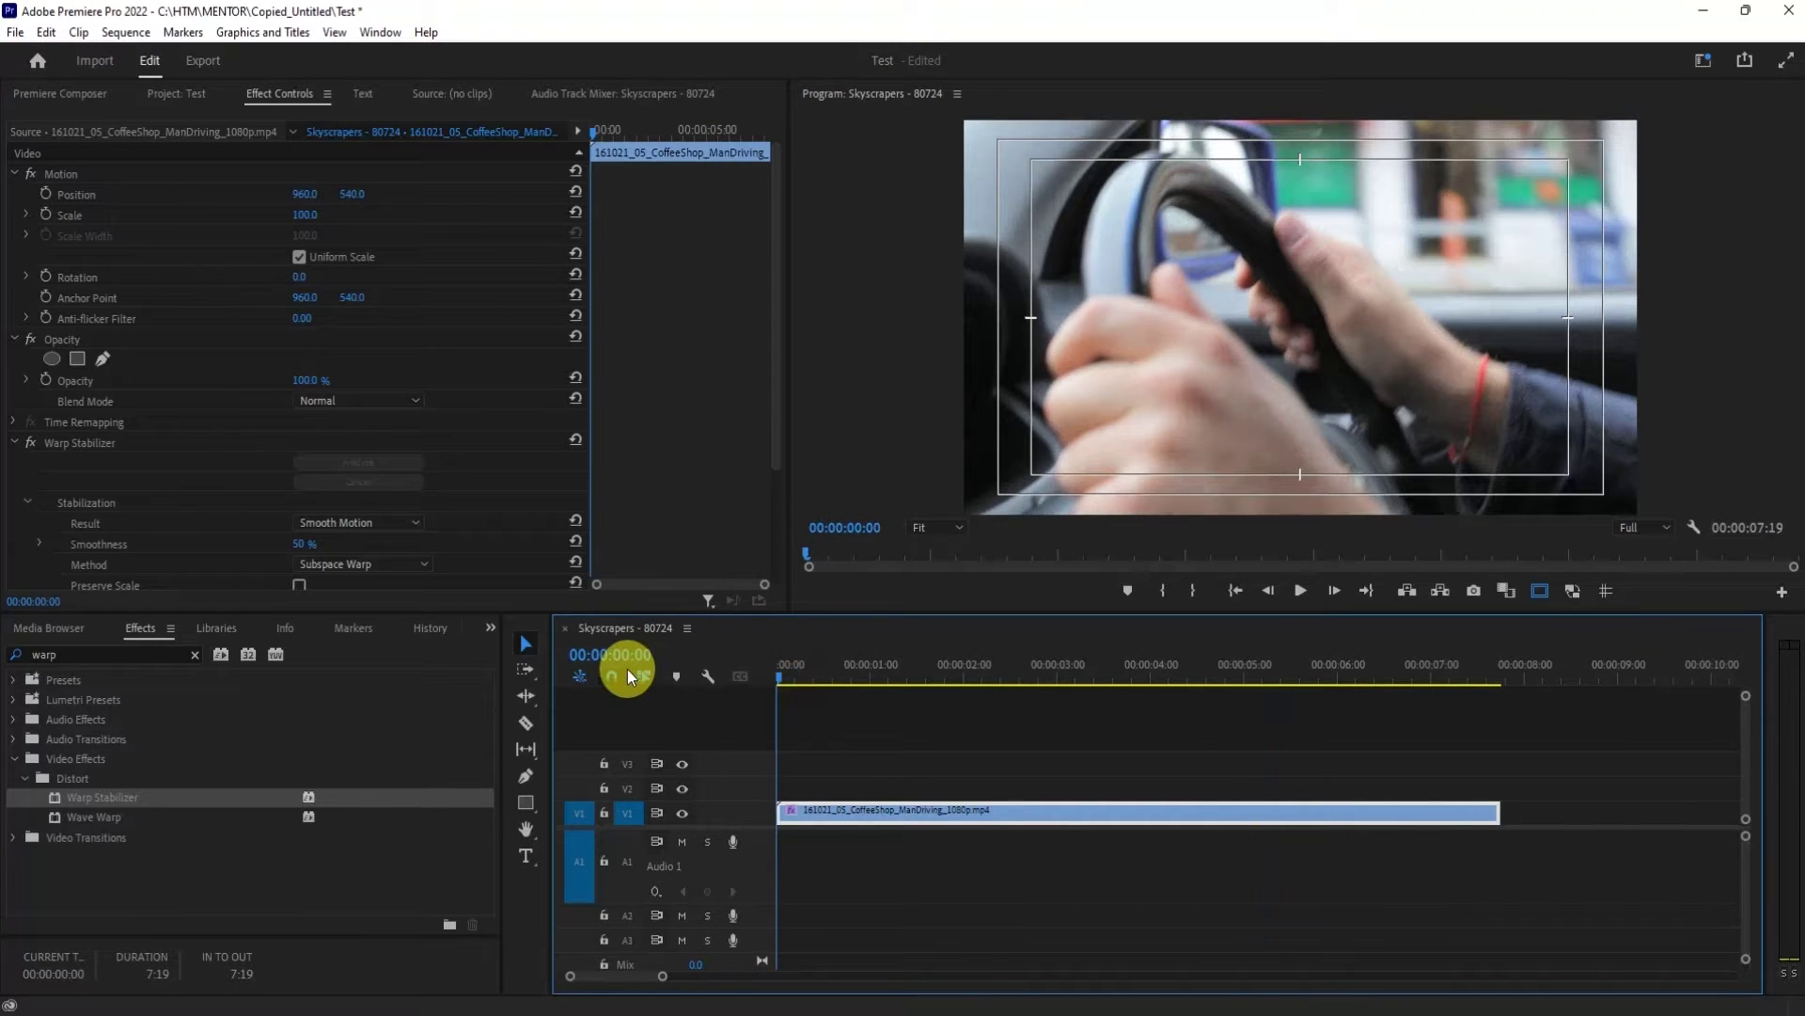
# Switch the Warp Stabilizer effect off and back on to compare the original and stabilized framing.
pyautogui.scroll(-3, 501, 540)
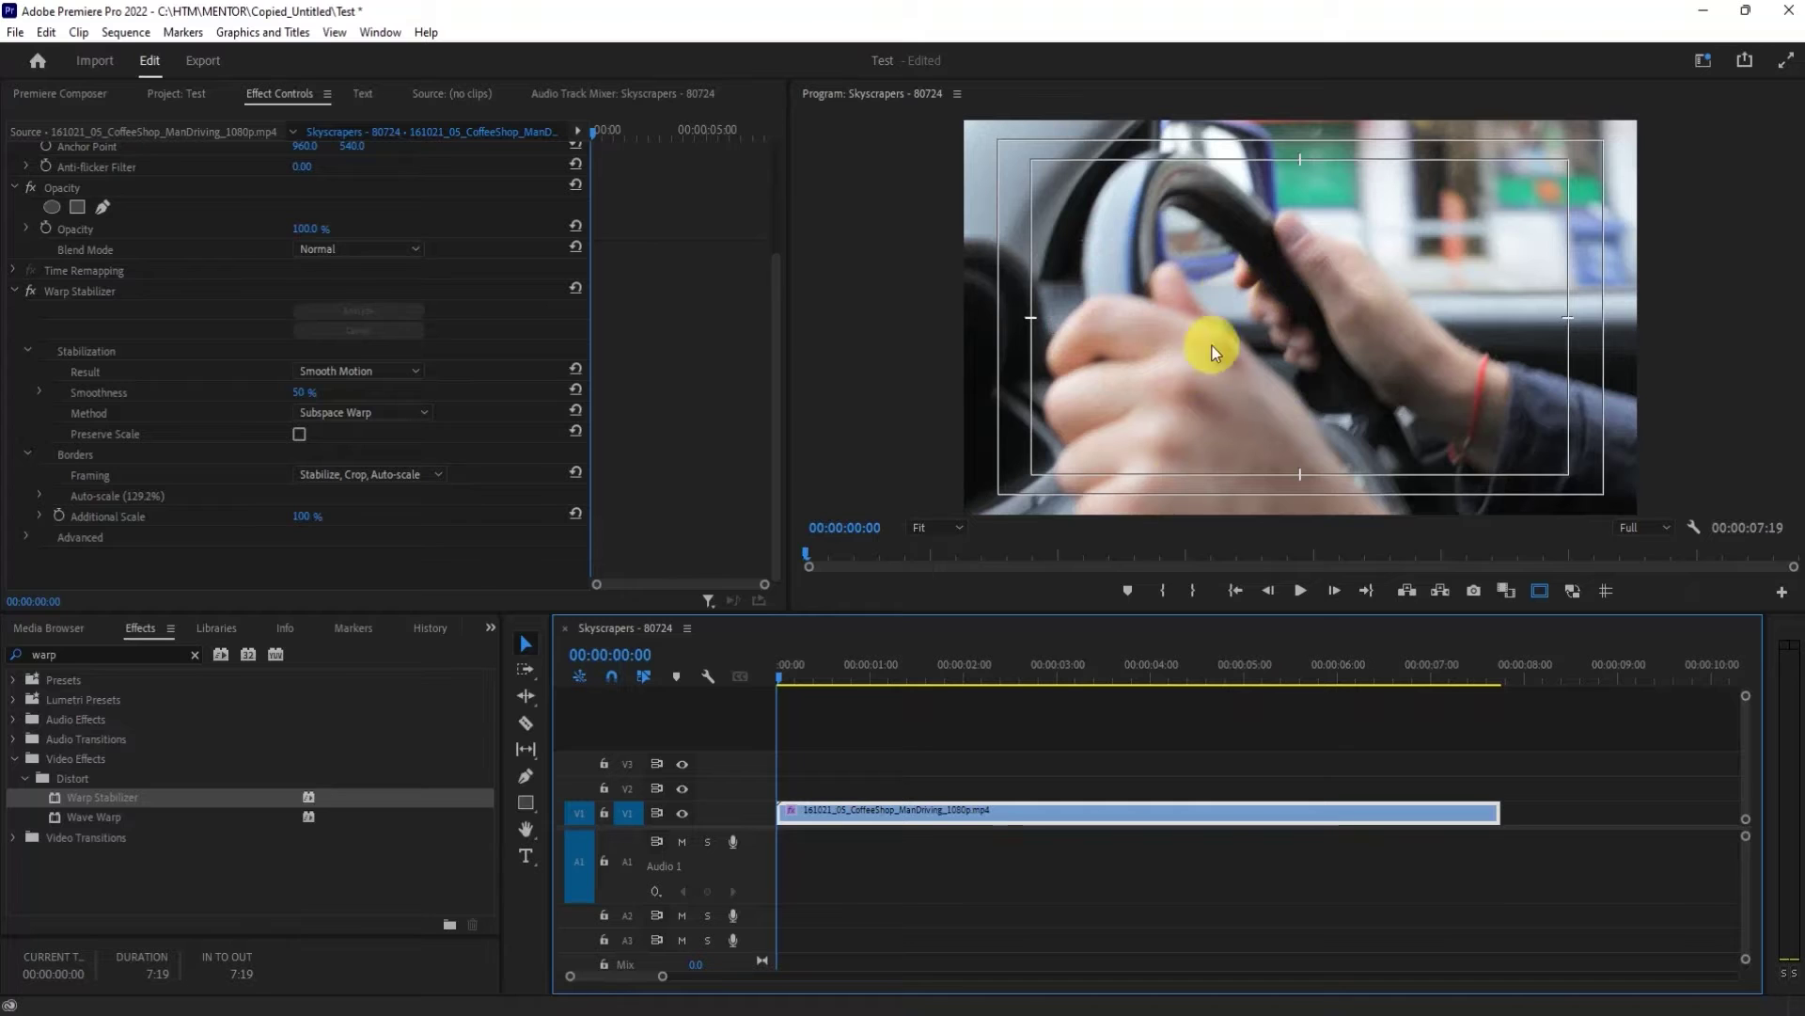
pyautogui.click(35, 294)
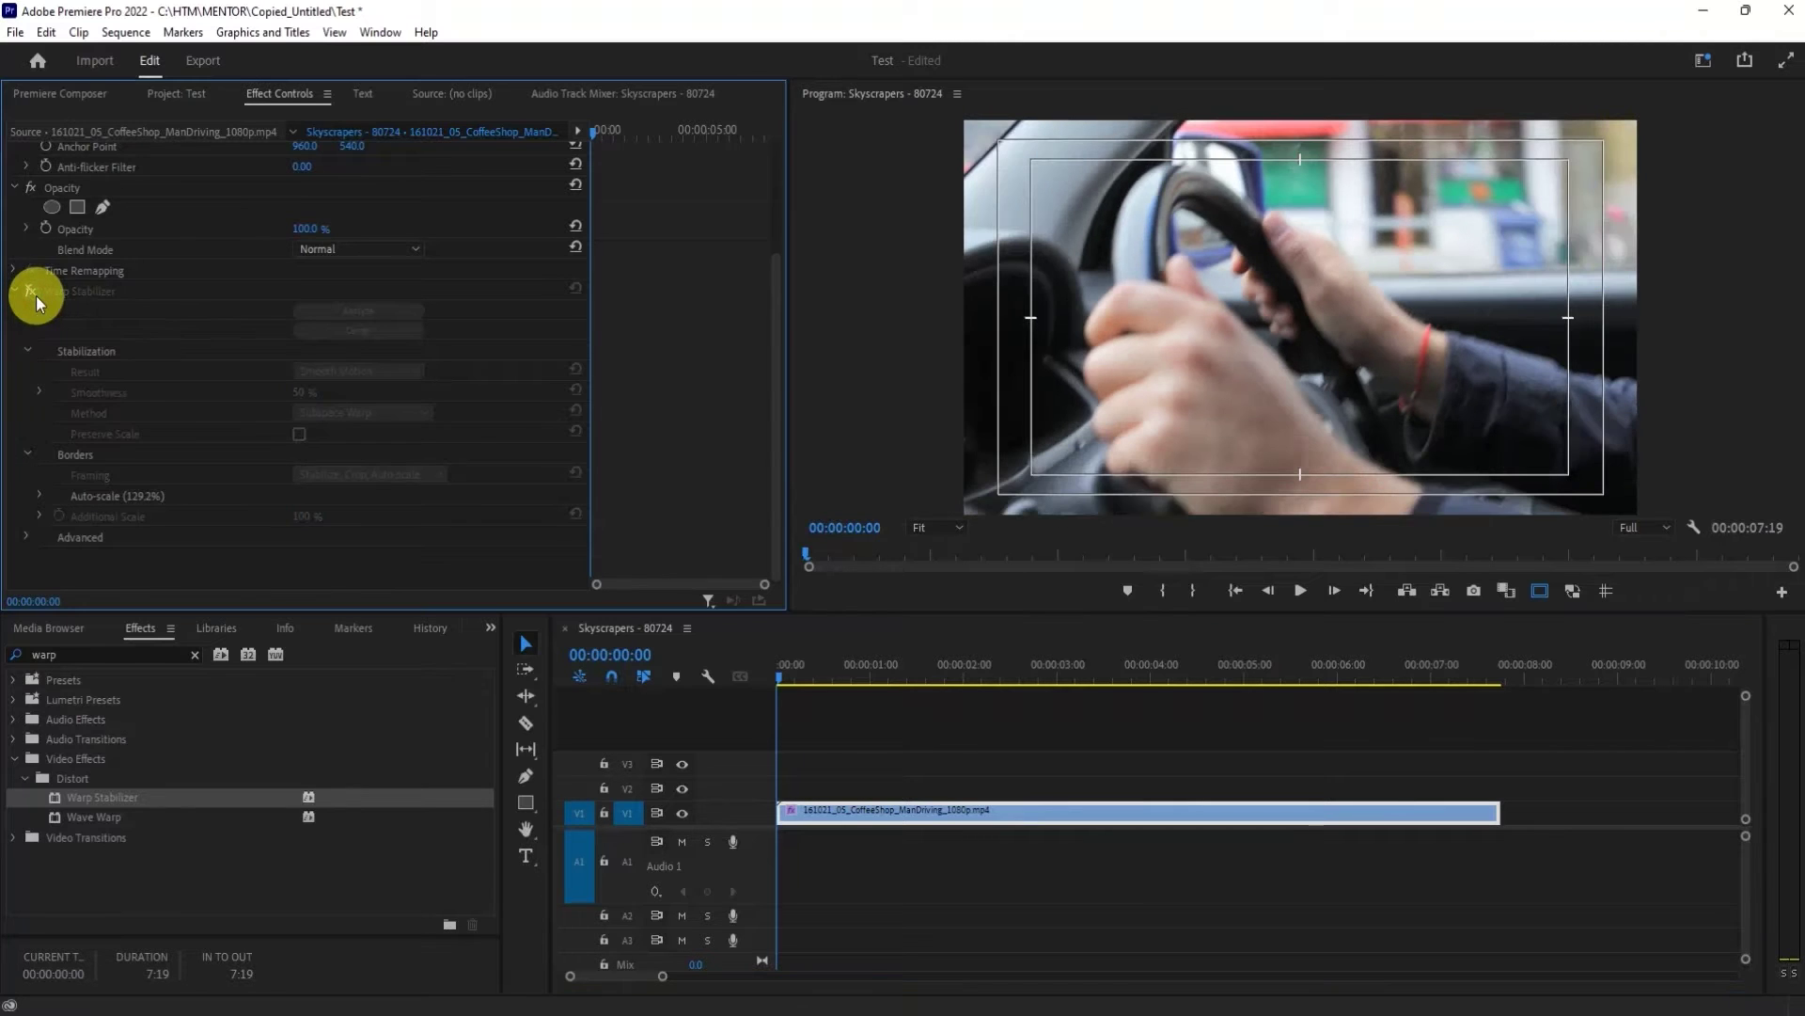
pyautogui.click(35, 294)
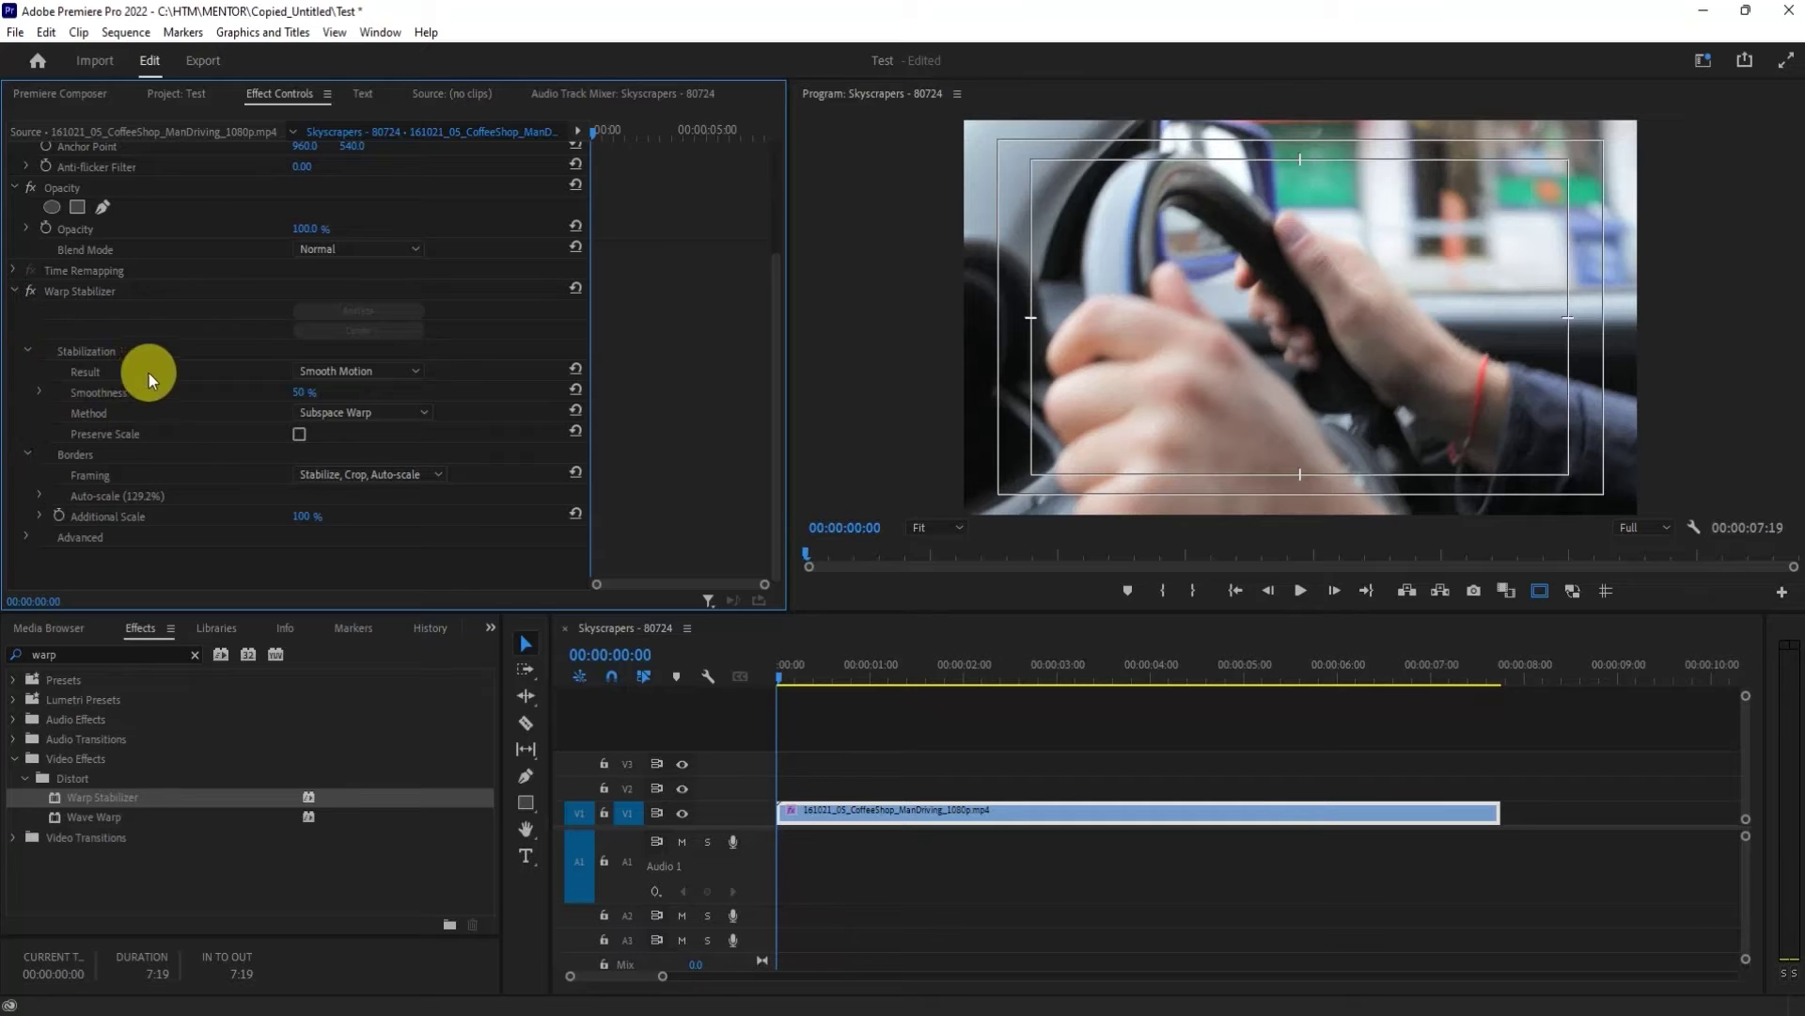
# Set the Warp Stabilizer's Result to No Motion and play the clip to preview it.
pyautogui.click(388, 369)
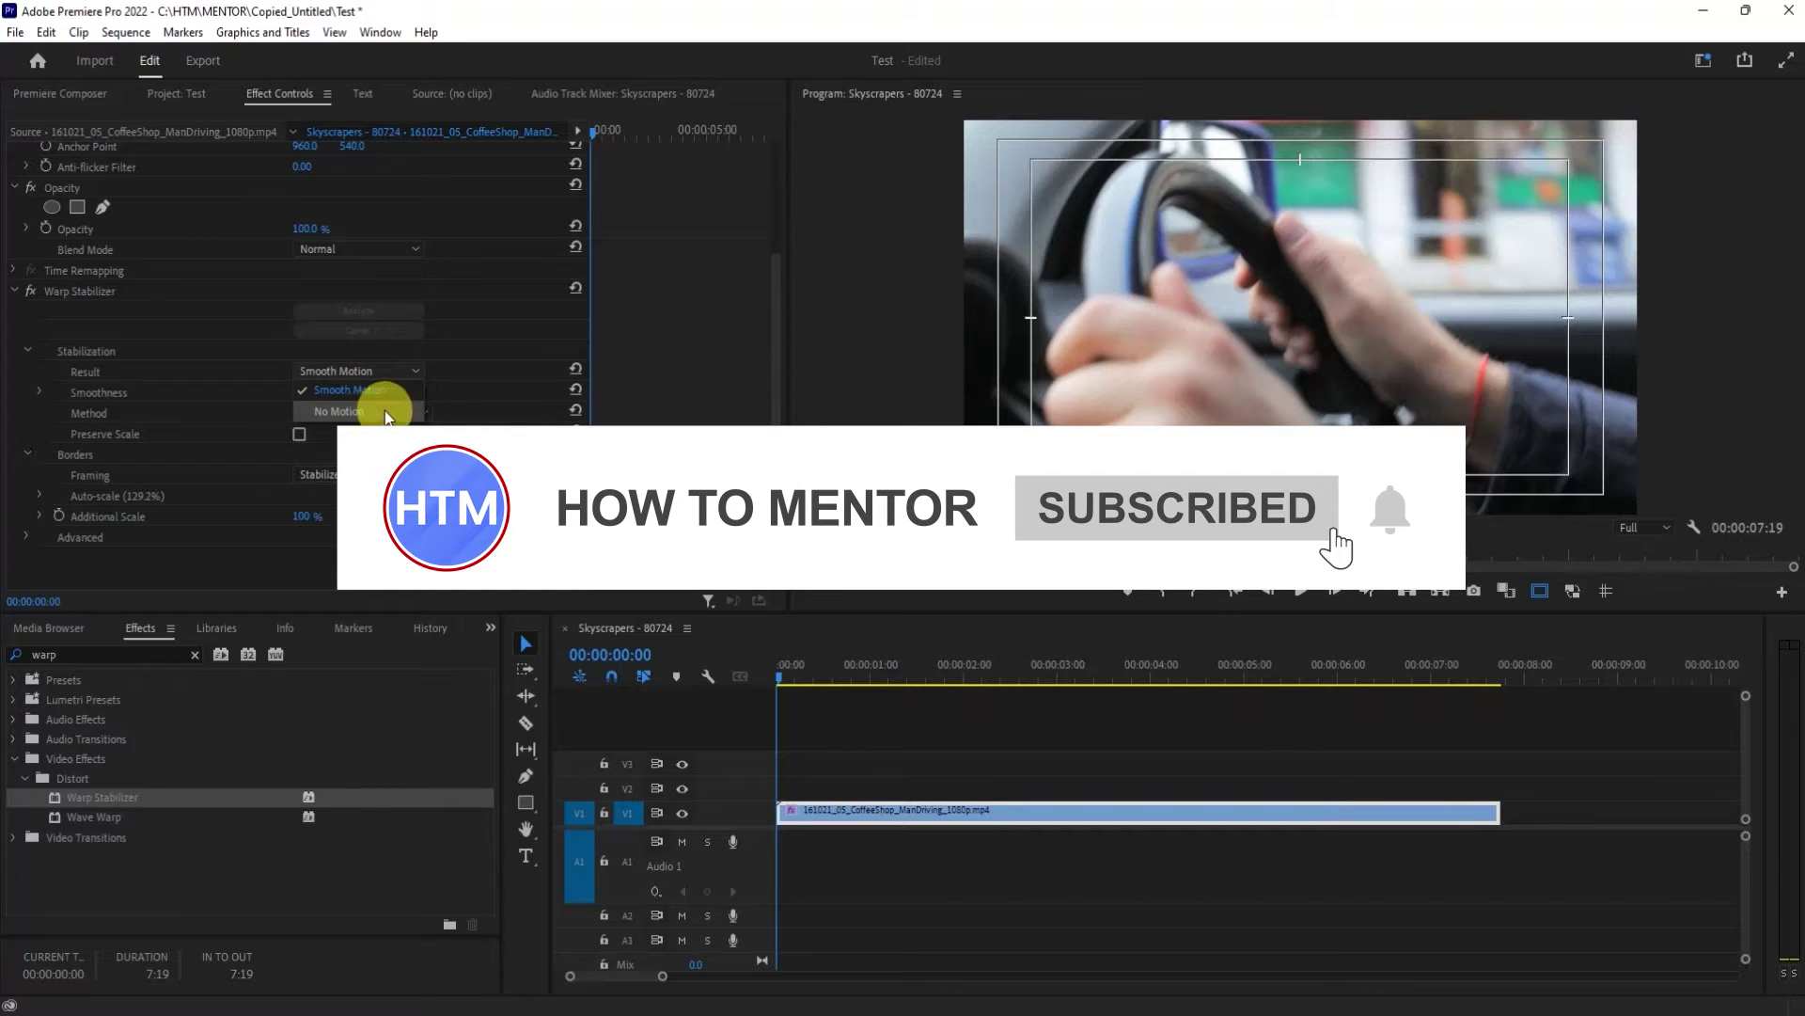
pyautogui.click(385, 413)
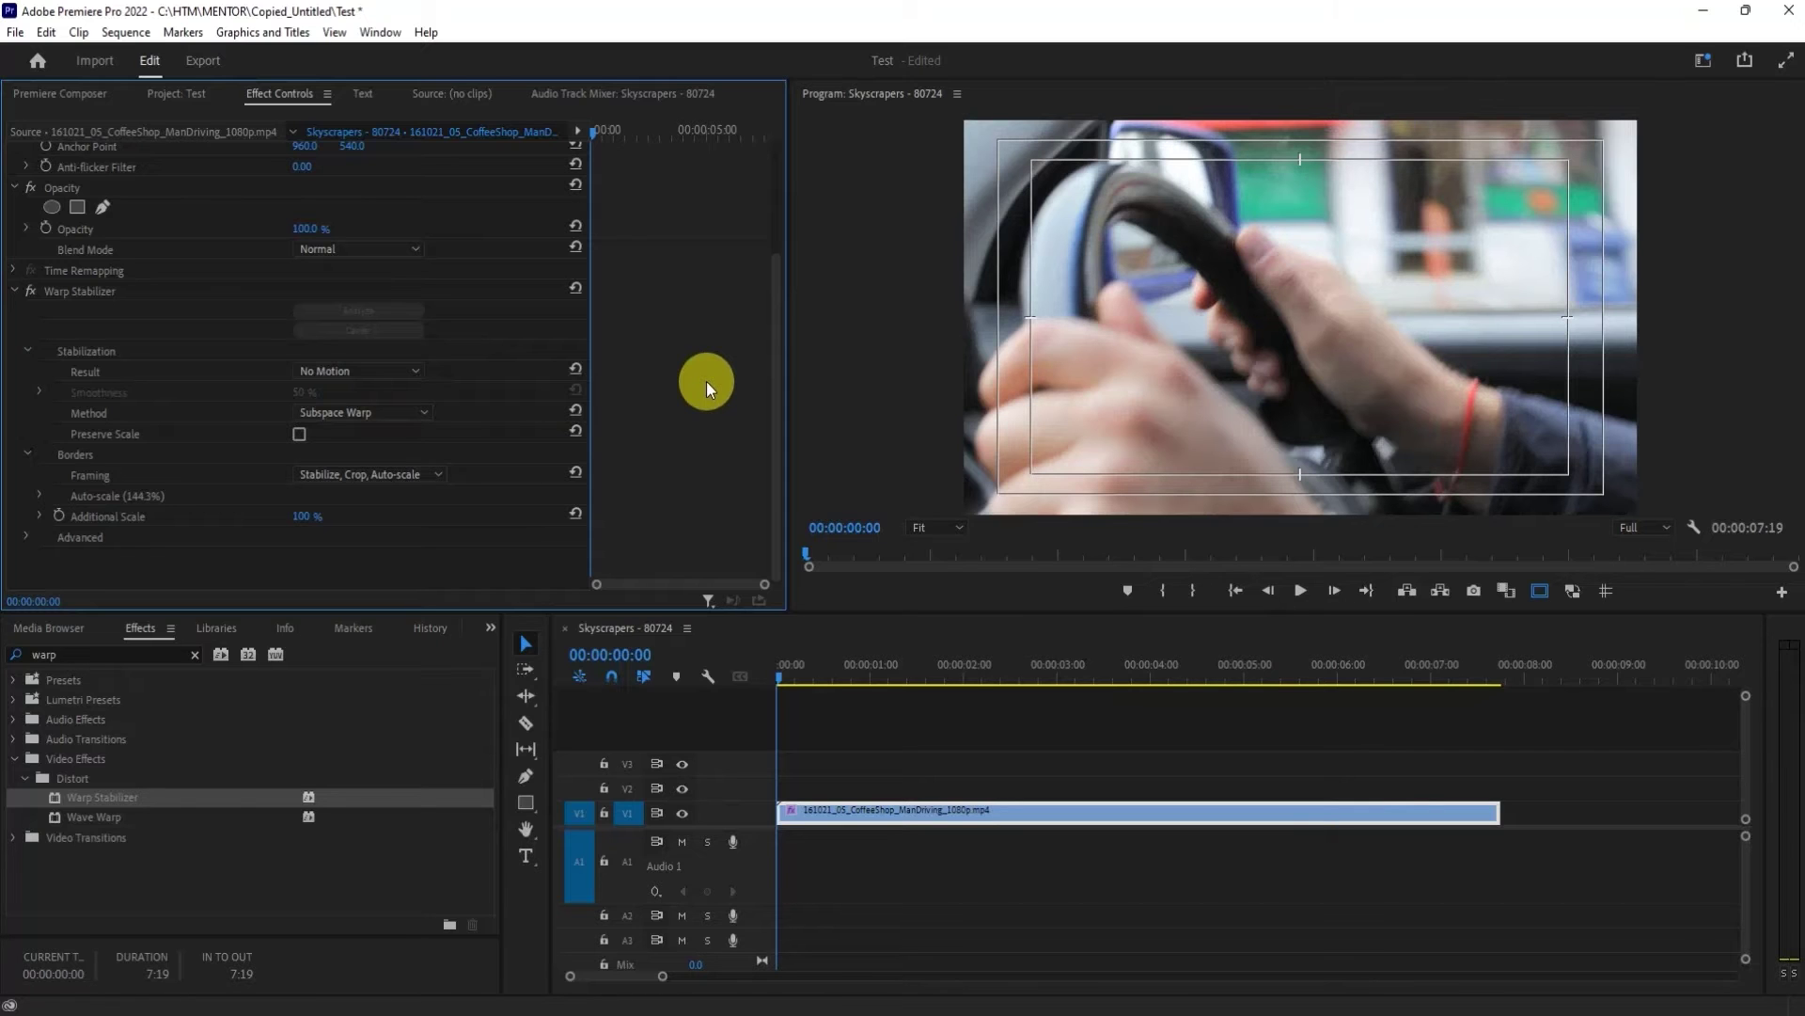
pyautogui.click(1299, 594)
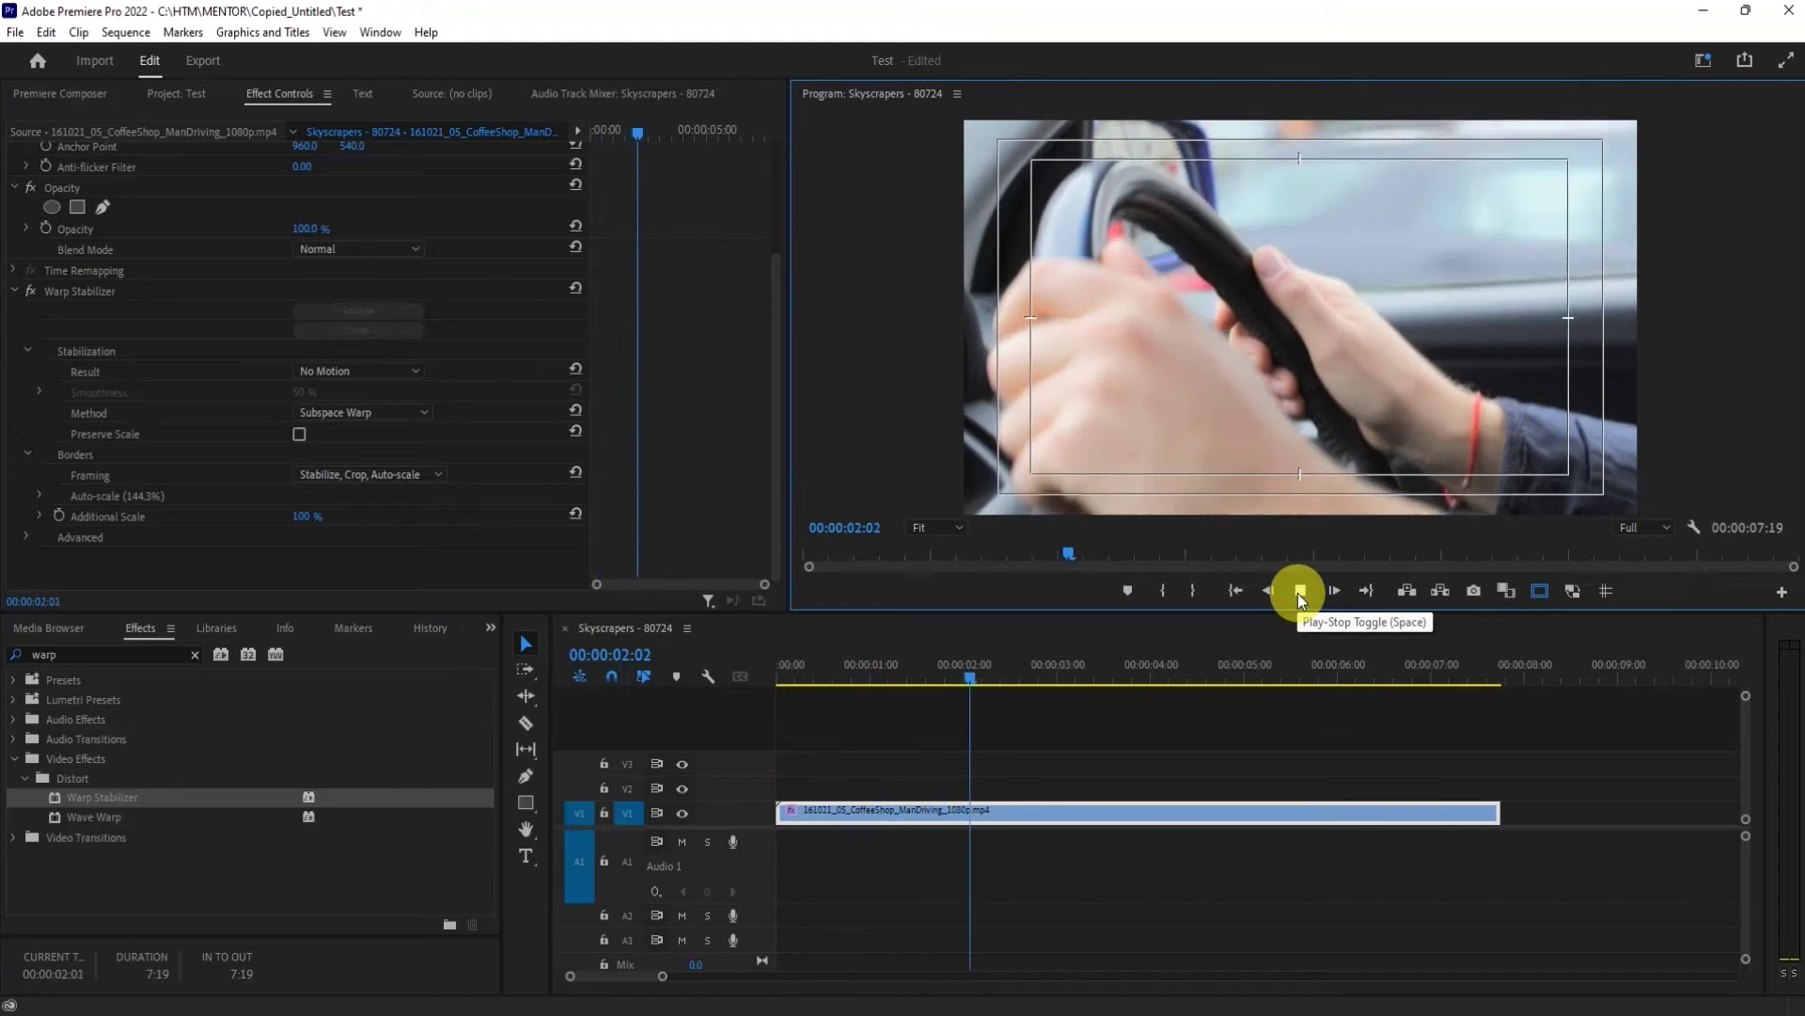
pyautogui.click(1298, 594)
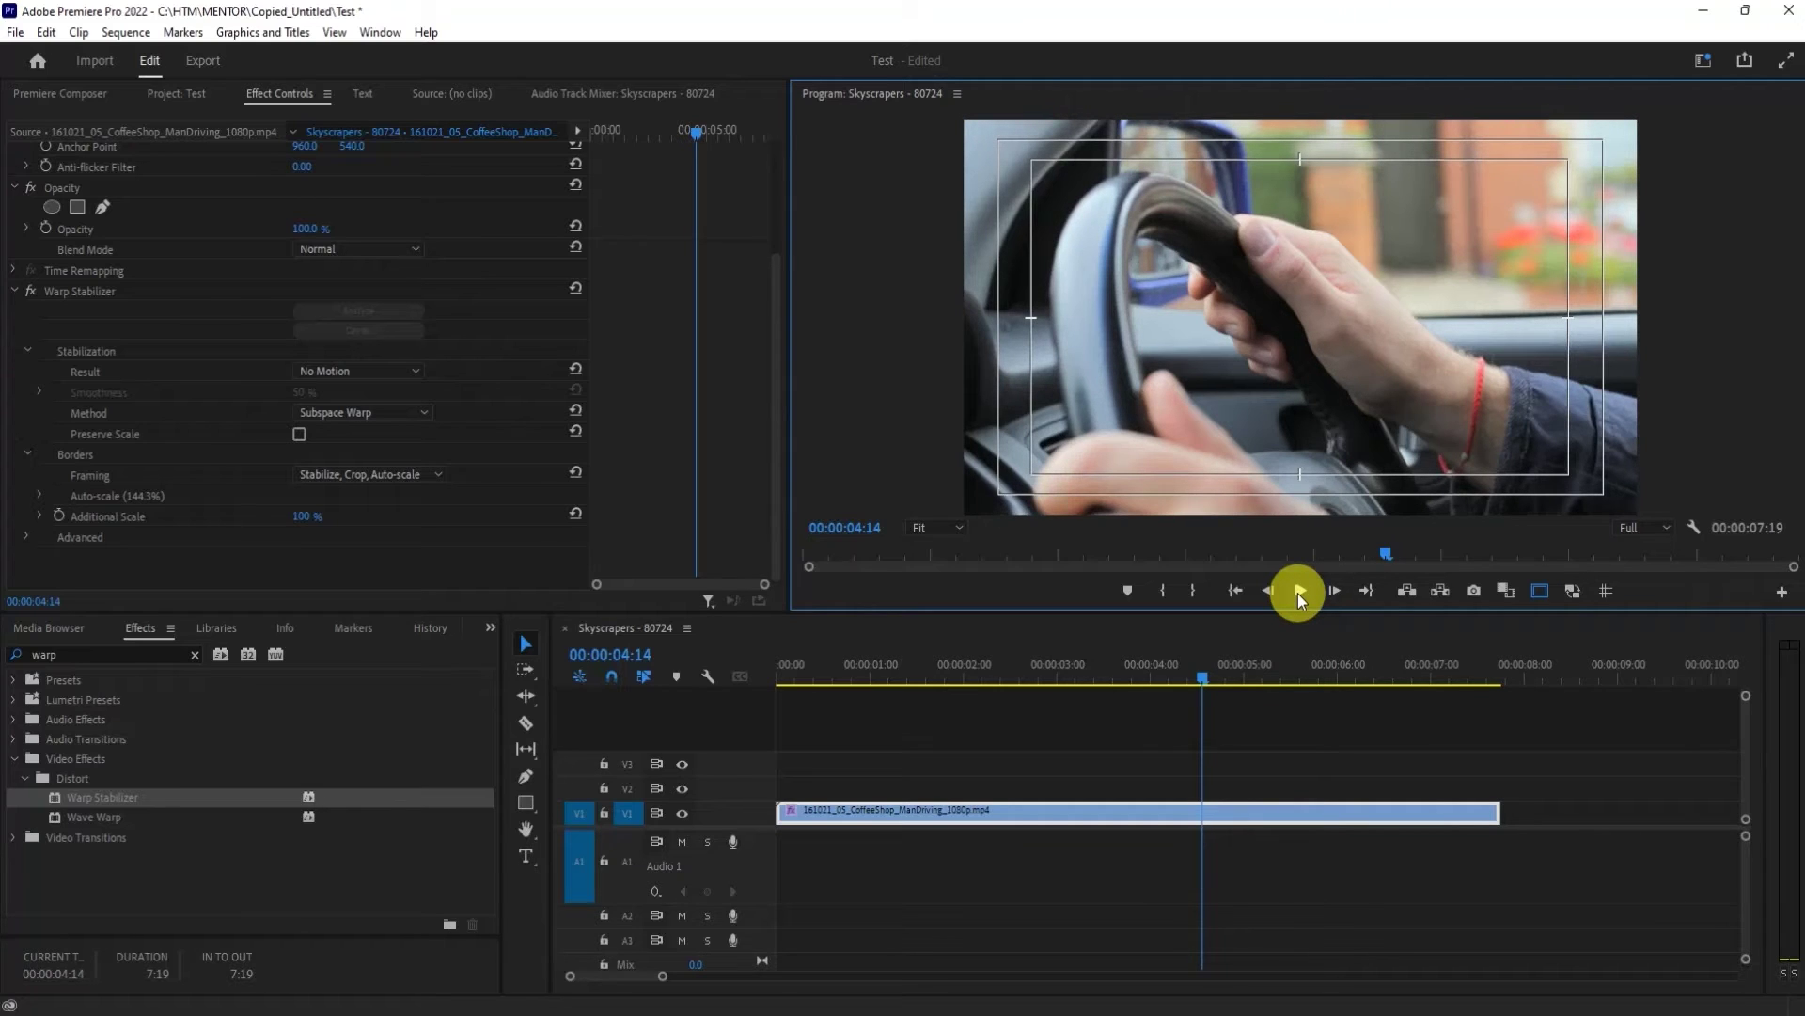
# Set the stabilization Result back to Smooth Motion and view the available Method options without changing the method.
pyautogui.click(364, 370)
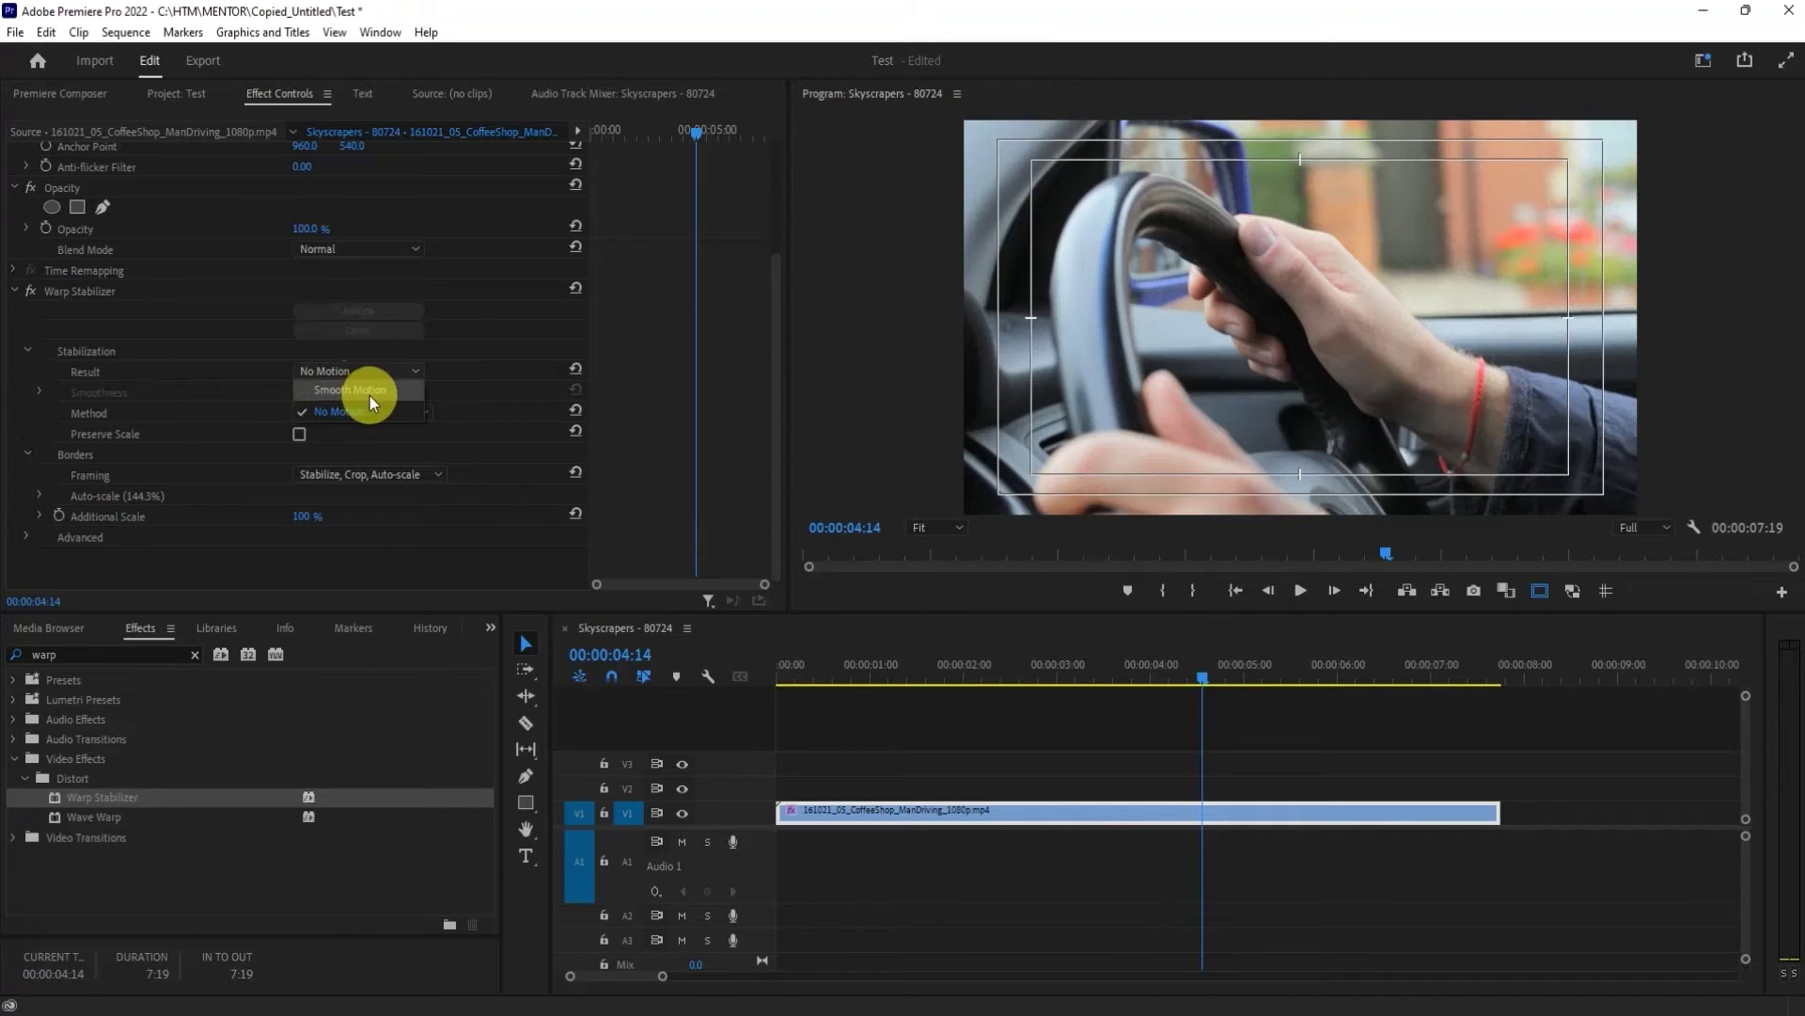
pyautogui.click(393, 392)
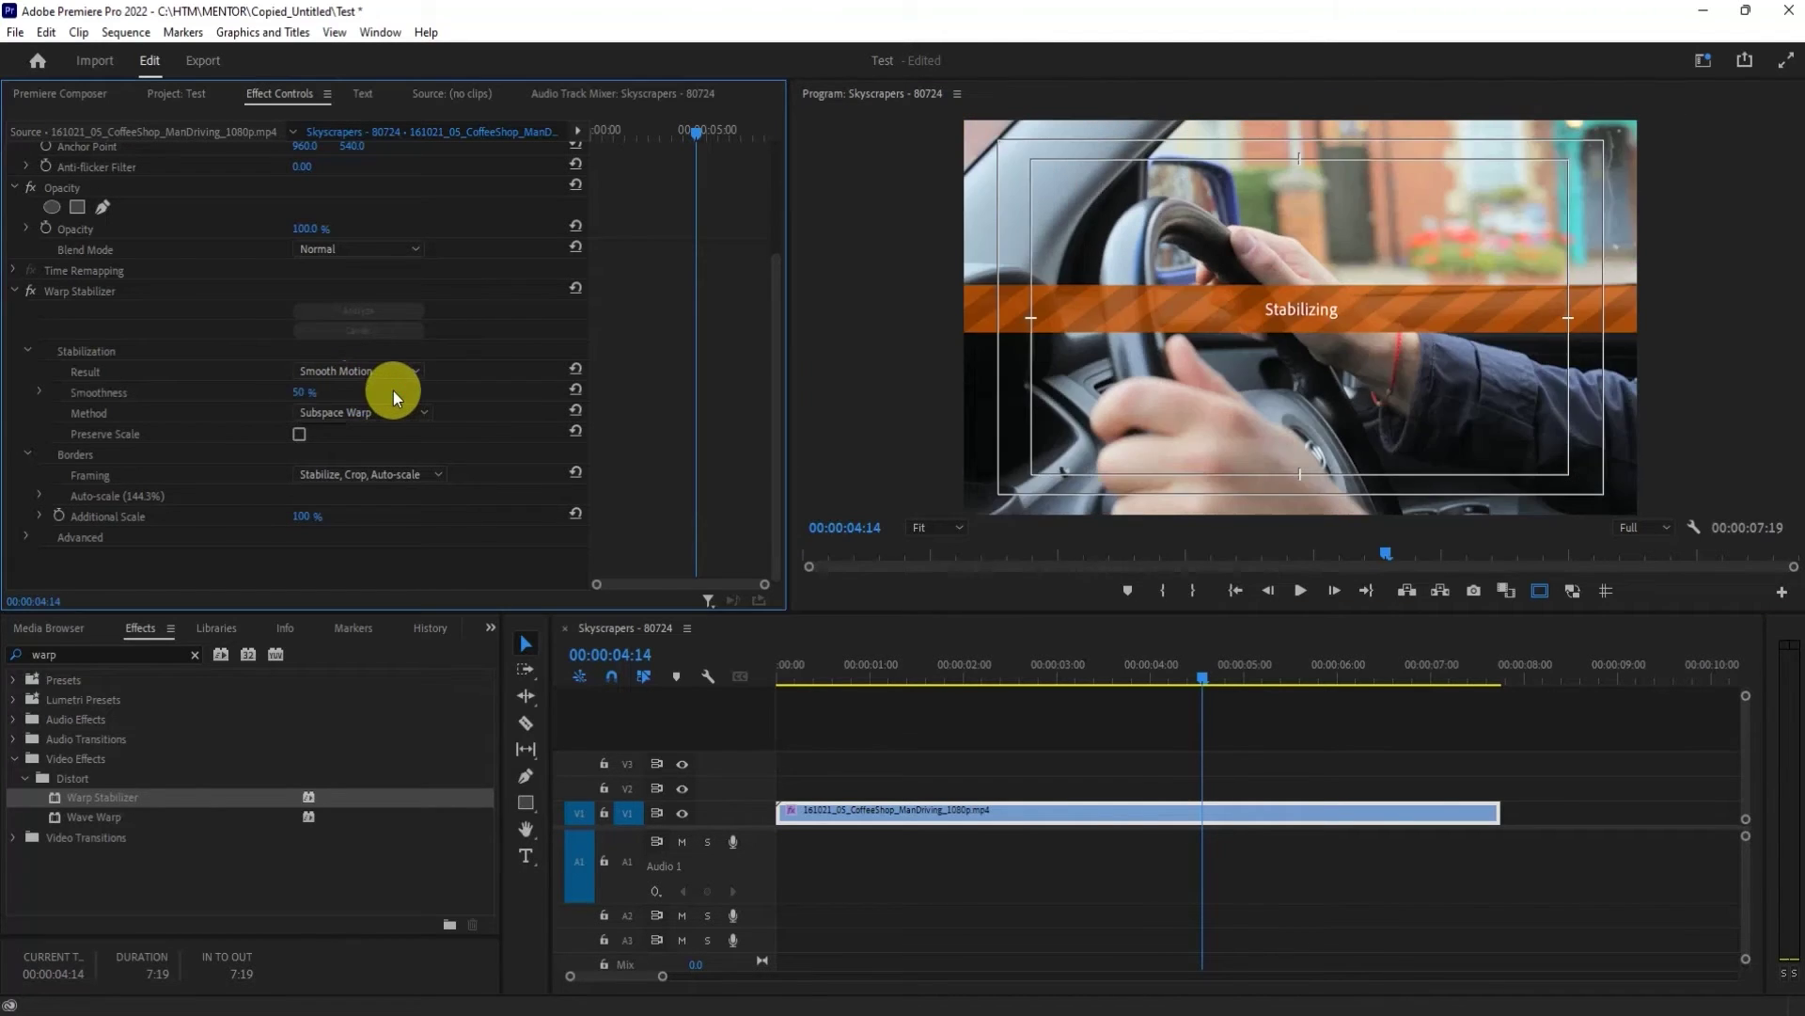
pyautogui.click(363, 412)
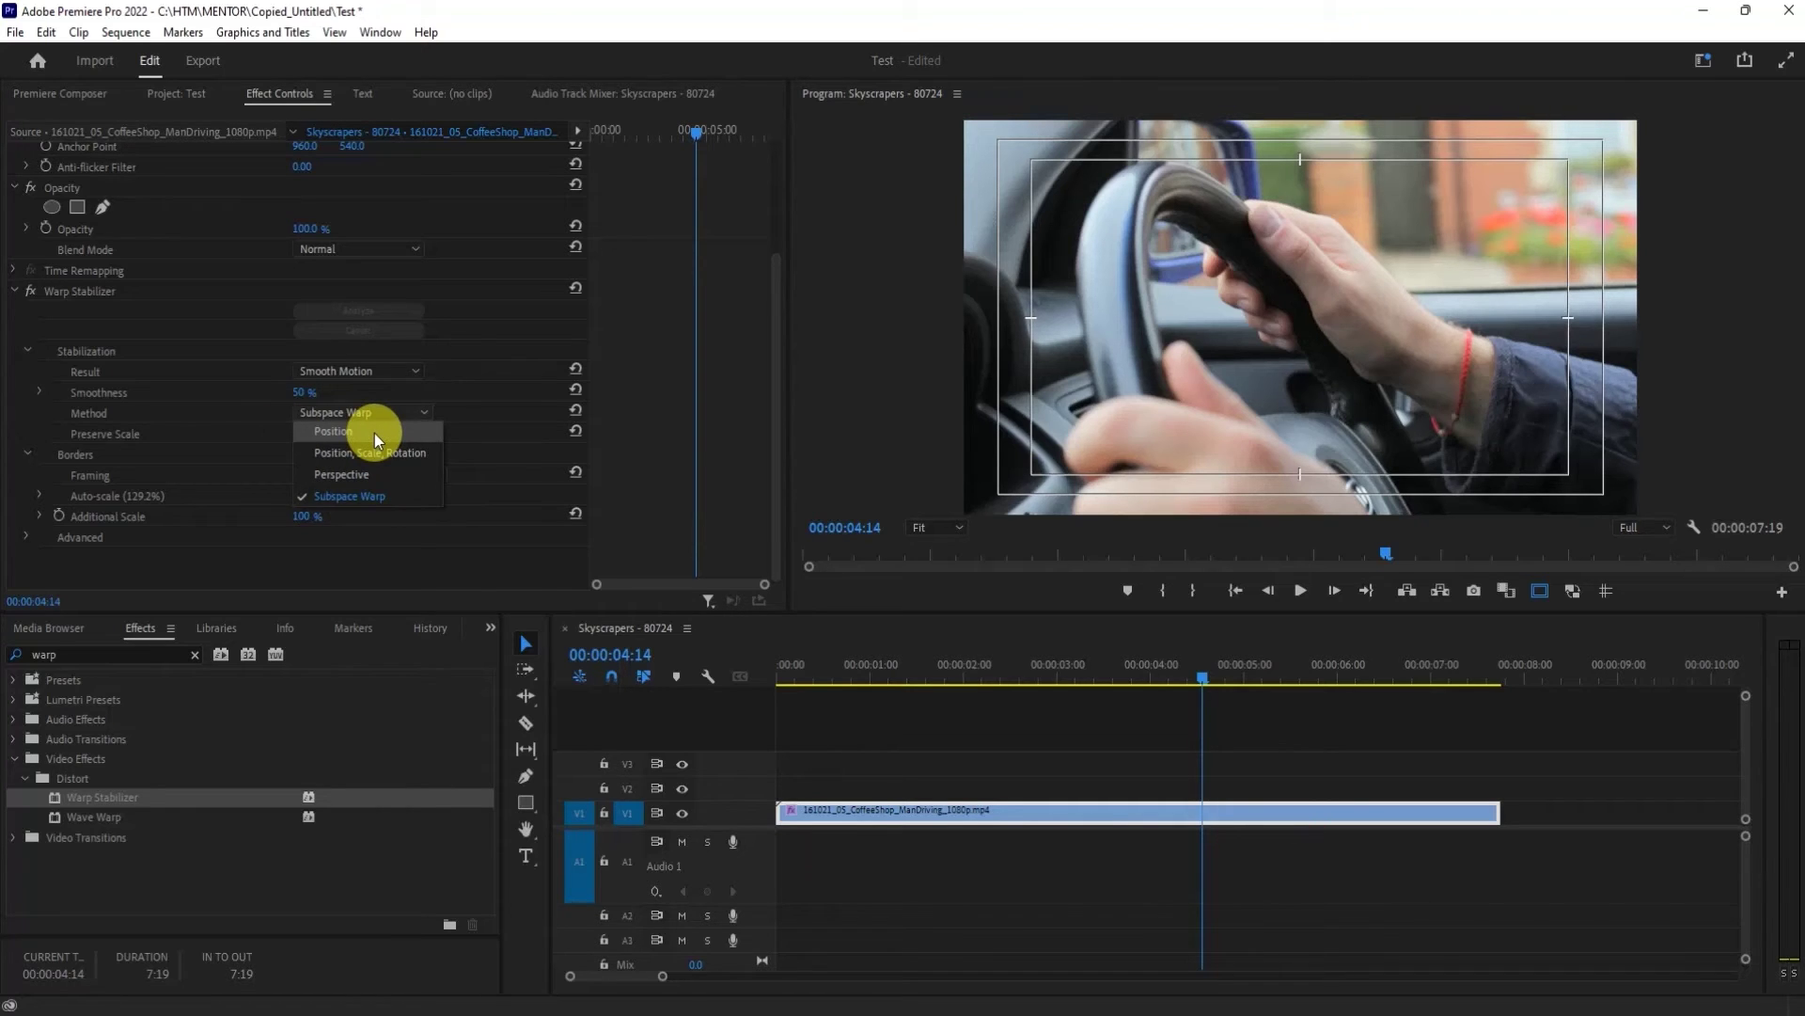
pyautogui.click(202, 431)
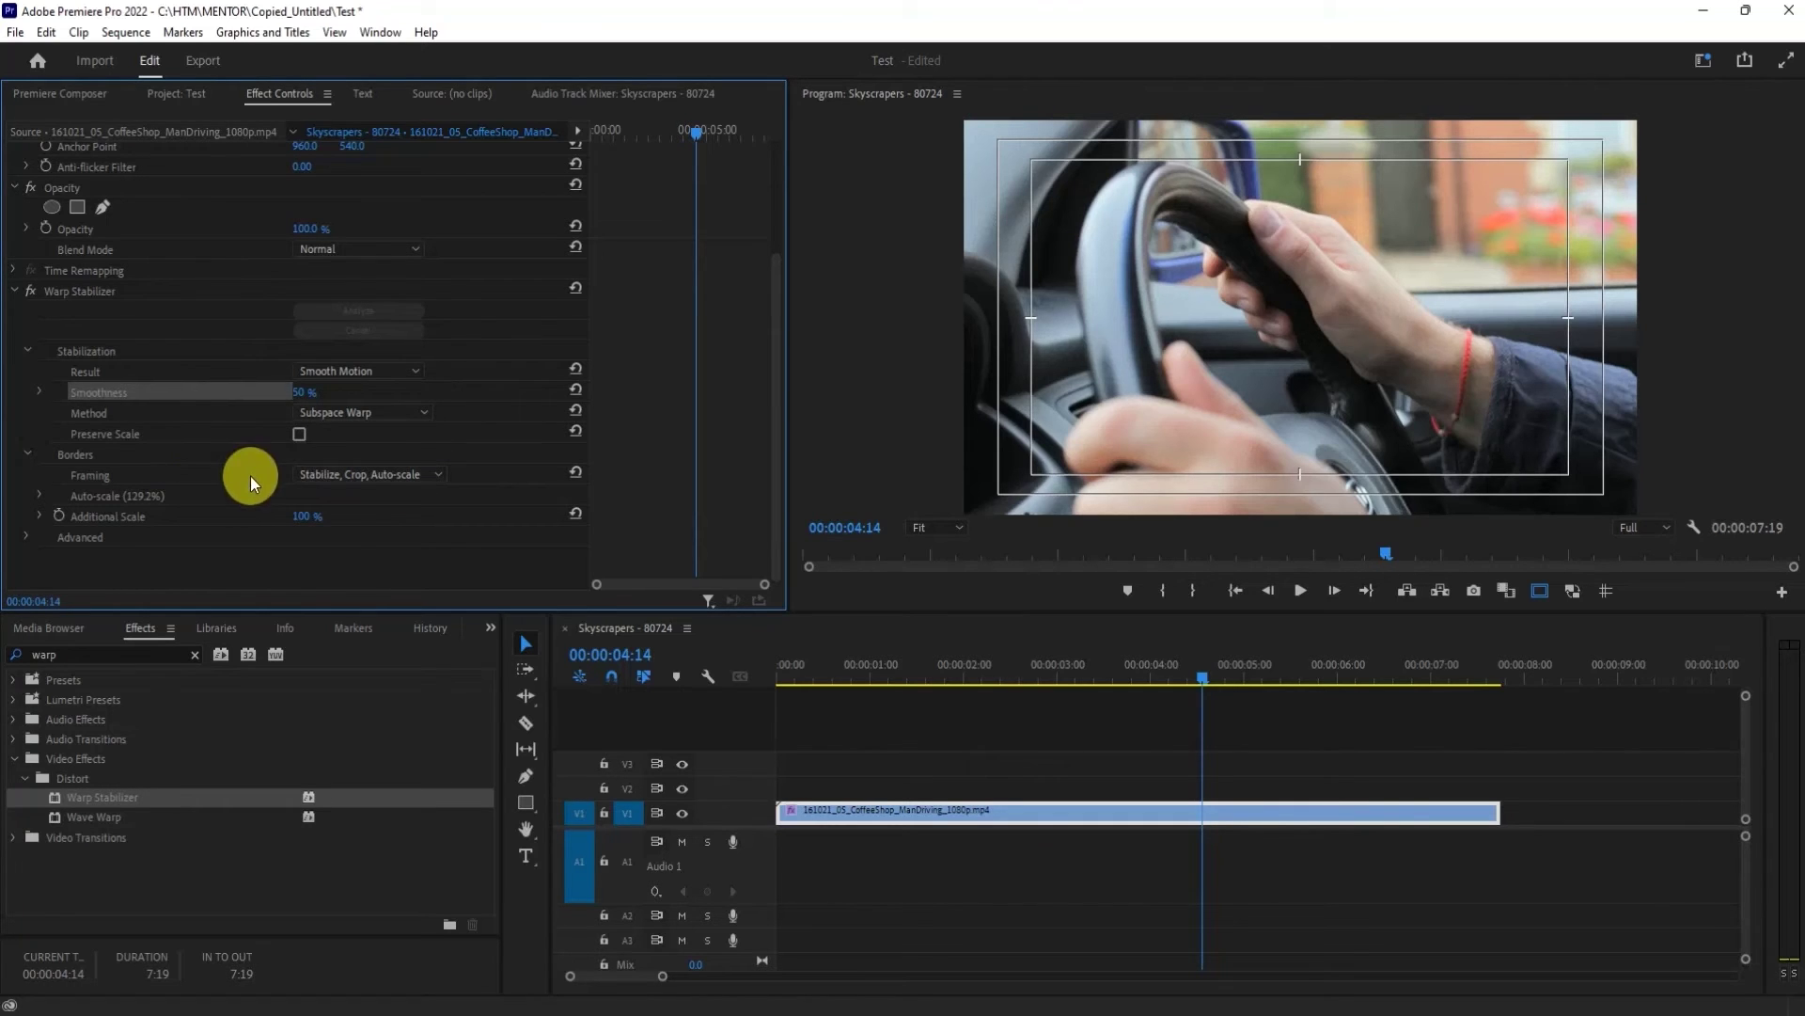
# Set the Warp Stabilizer's Framing to Stabilize Only and play the clip from the start to inspect its borders.
pyautogui.click(393, 474)
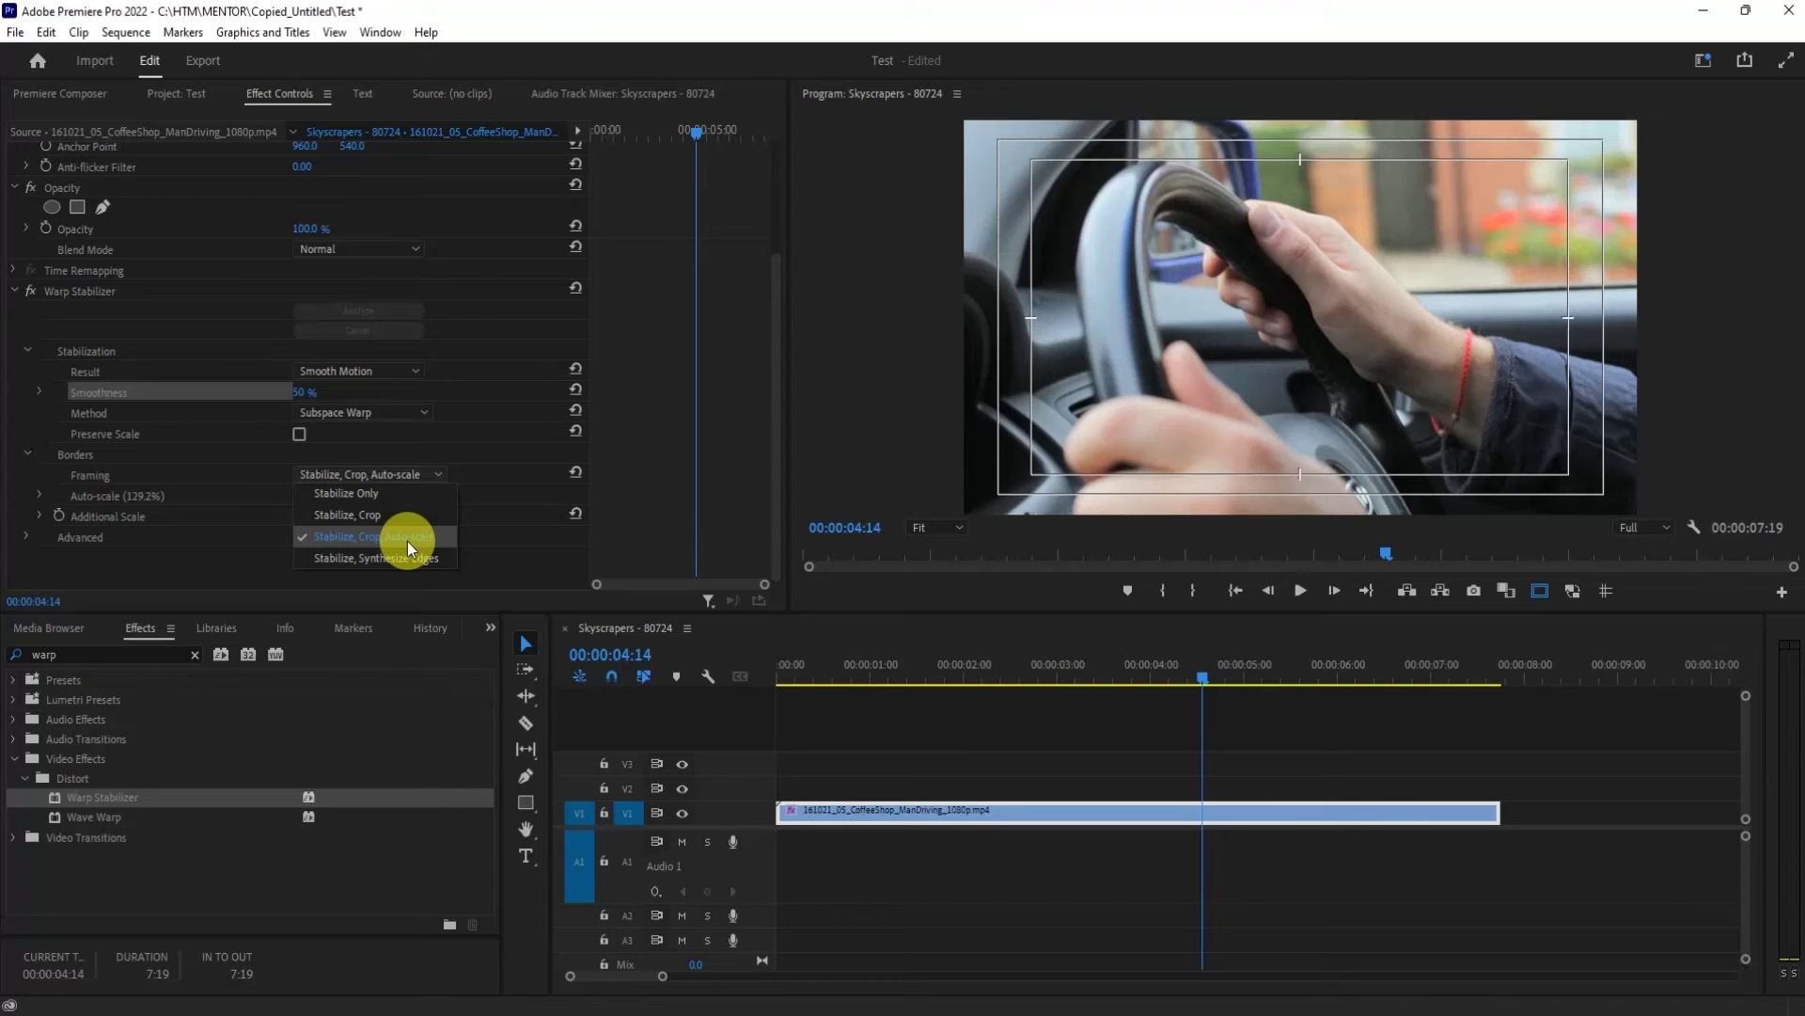
pyautogui.click(377, 495)
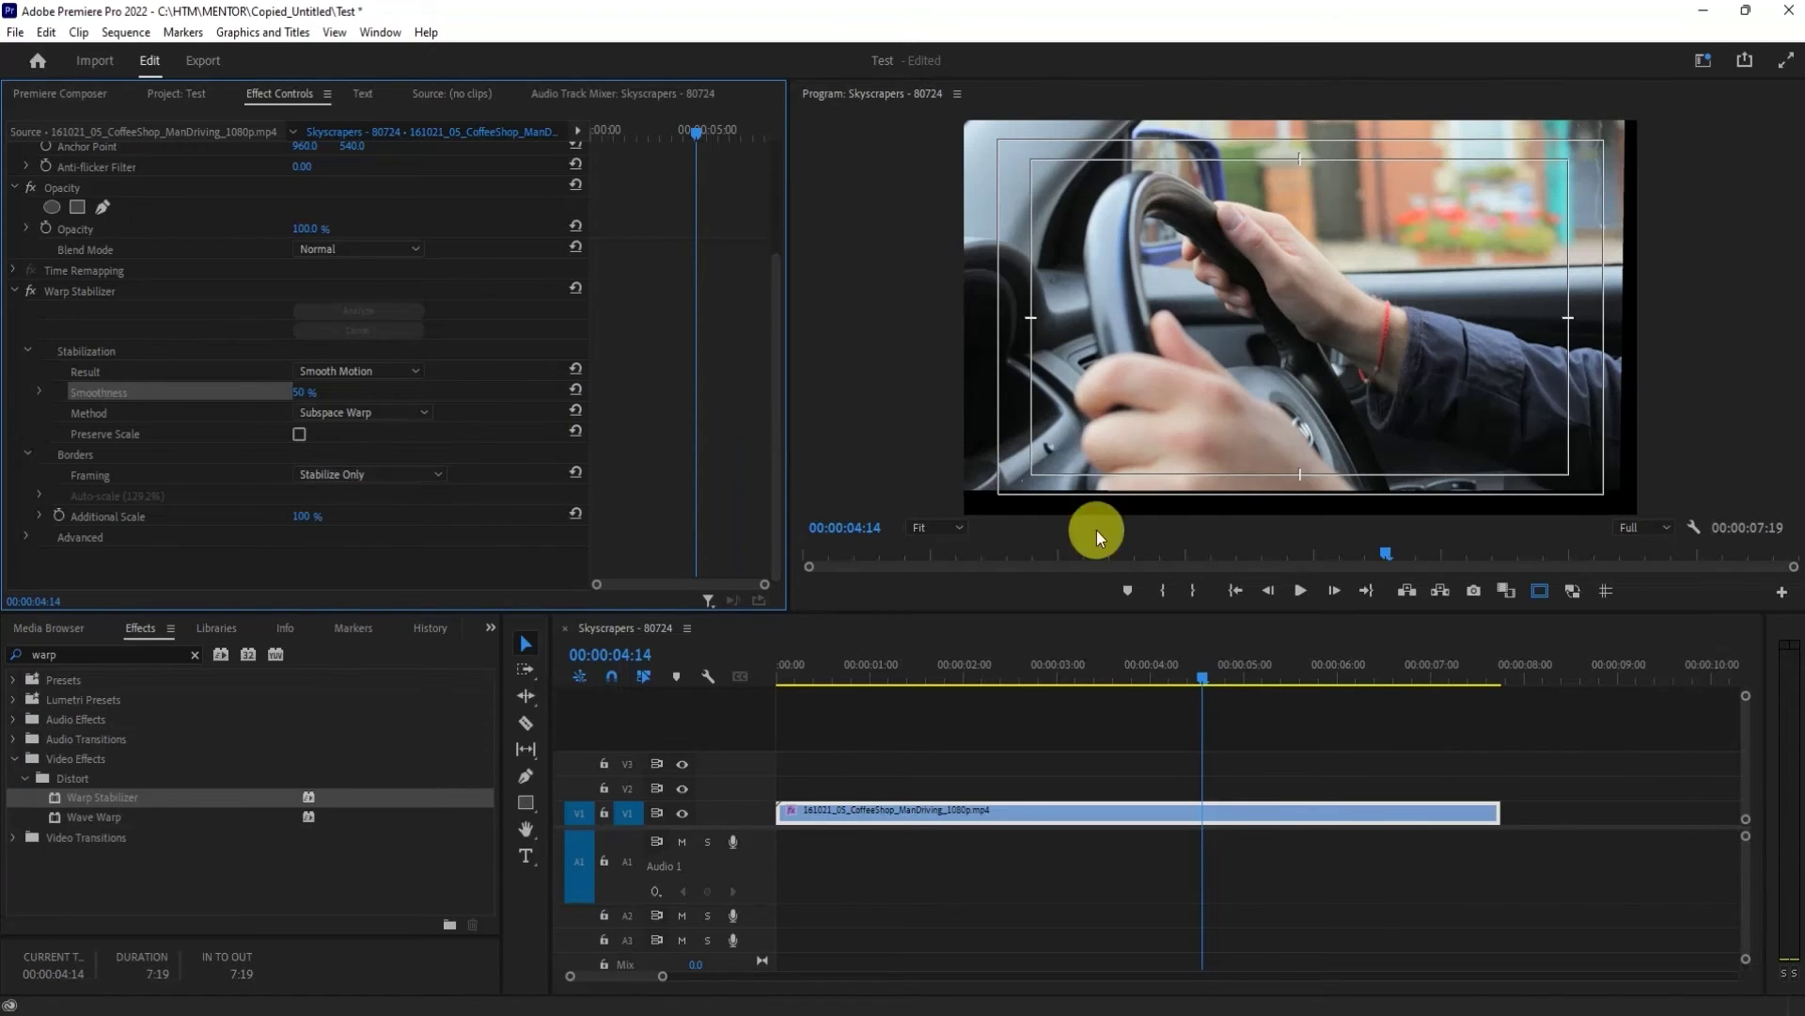
pyautogui.click(826, 667)
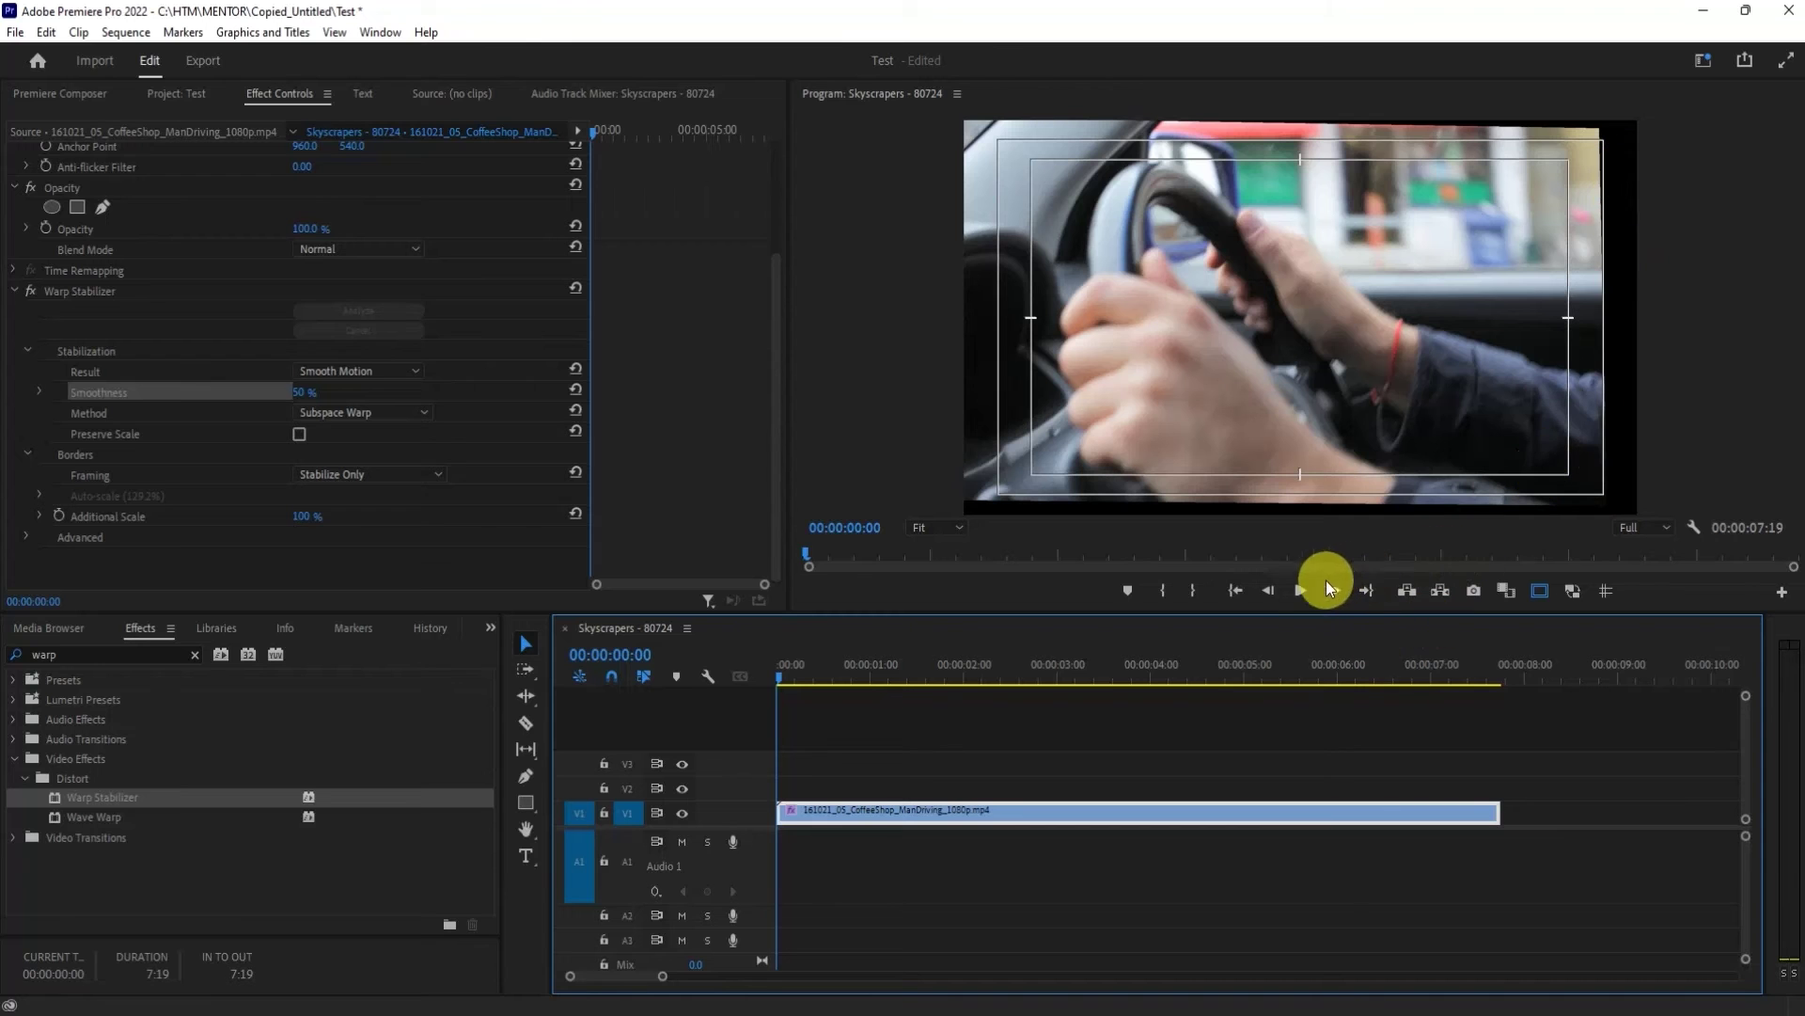
pyautogui.click(1297, 593)
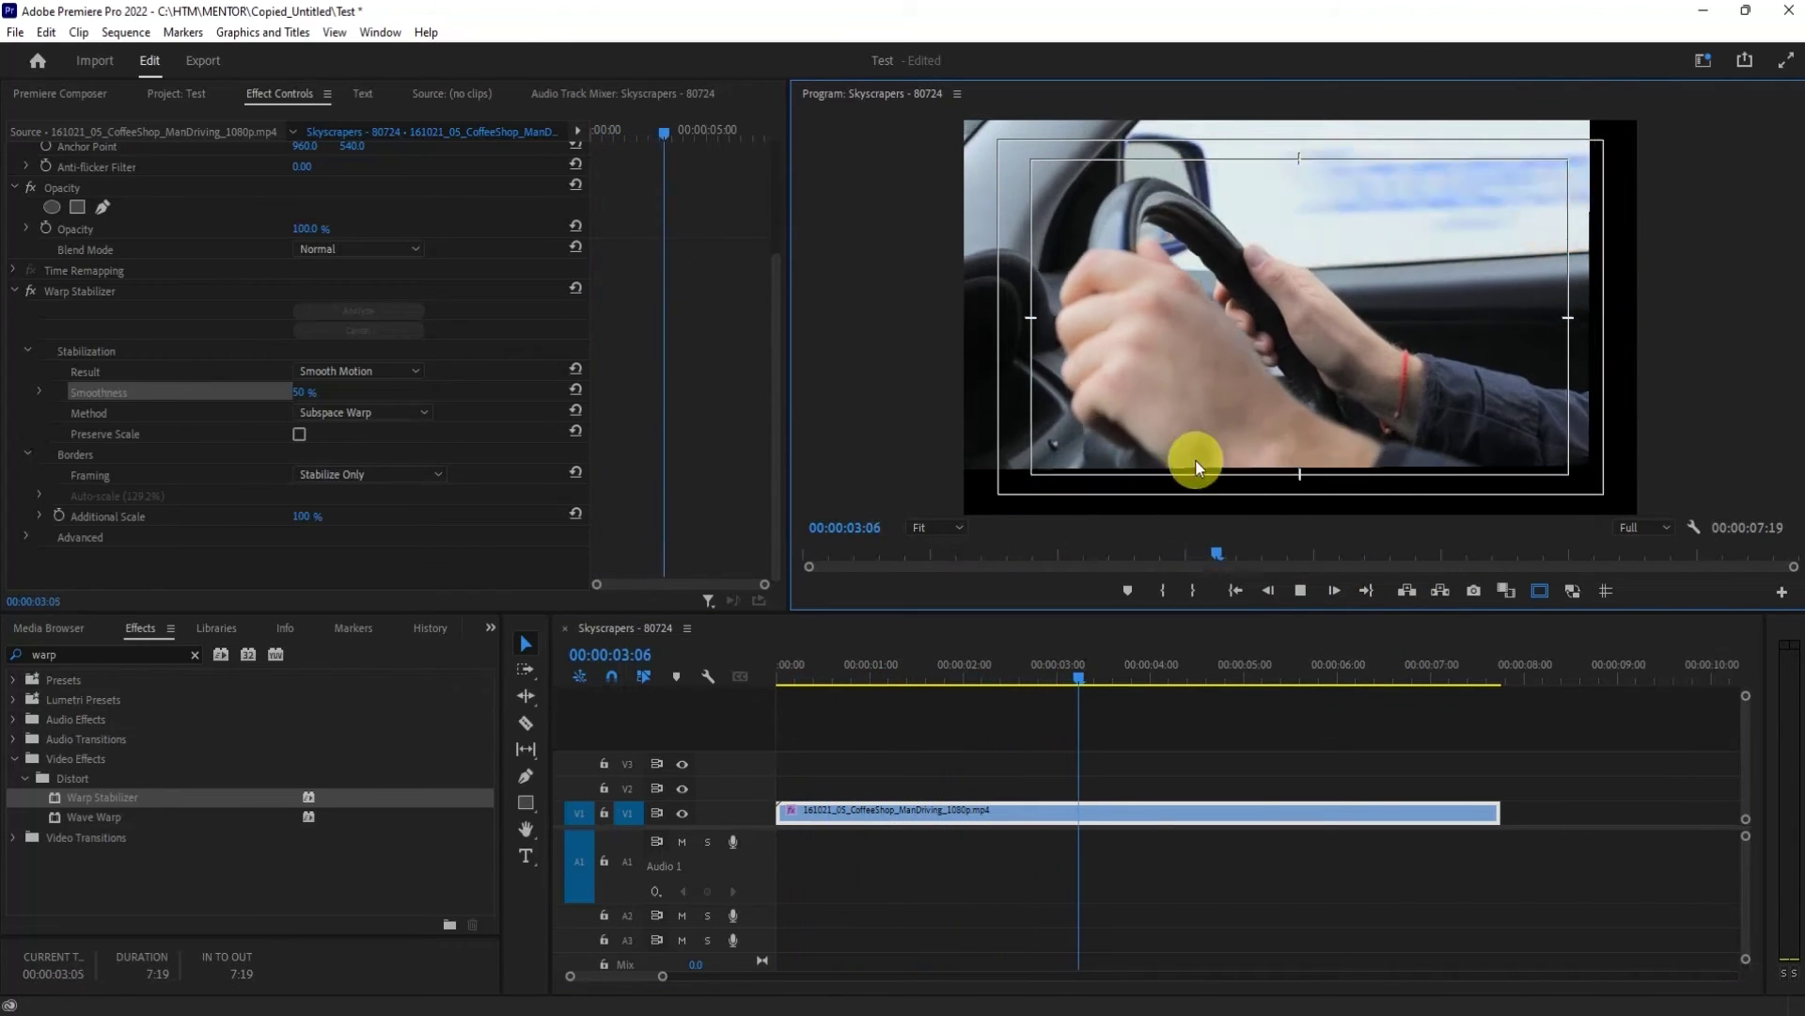
pyautogui.click(1296, 593)
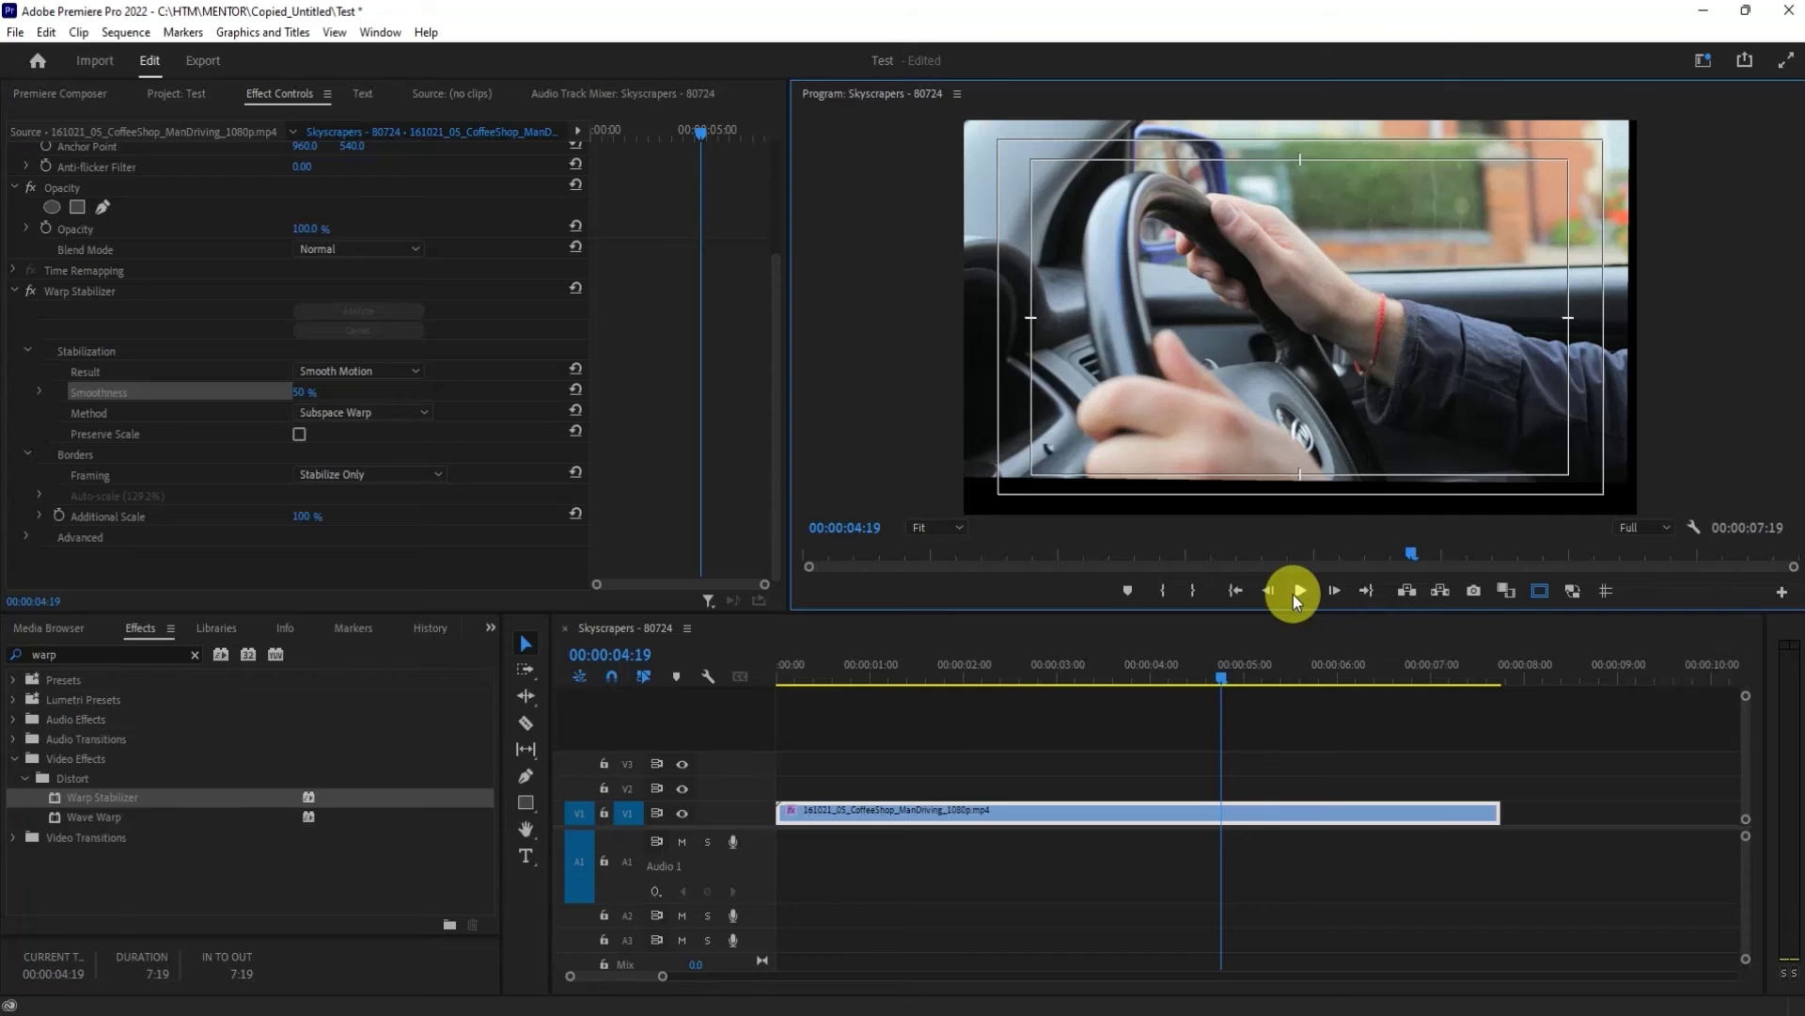
# Restore the Framing to Stabilize, Crop, Auto-scale and return the playhead to the sequence start.
pyautogui.click(395, 474)
pyautogui.click(478, 526)
pyautogui.press('Home')
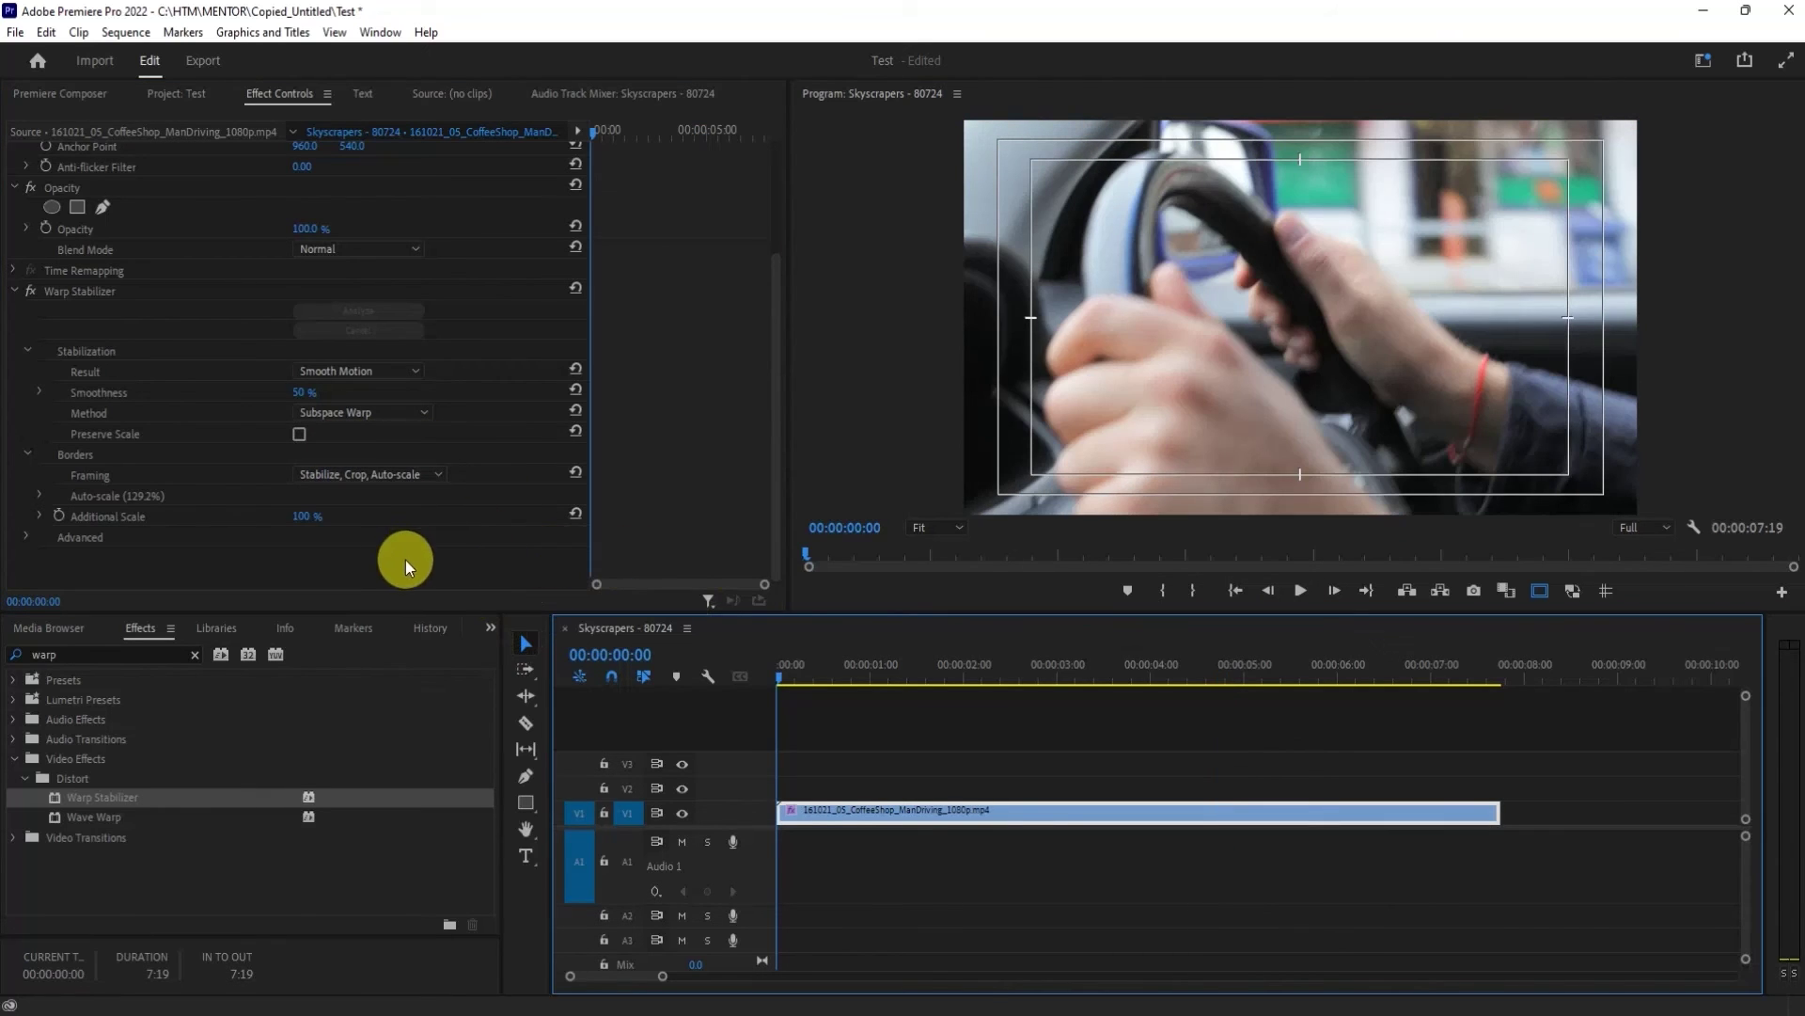
# Set Crop Less <-> Smooth More to 0% in the Warp Stabilizer's Advanced settings and preview the clip.
pyautogui.click(22, 537)
pyautogui.scroll(-3, 24, 542)
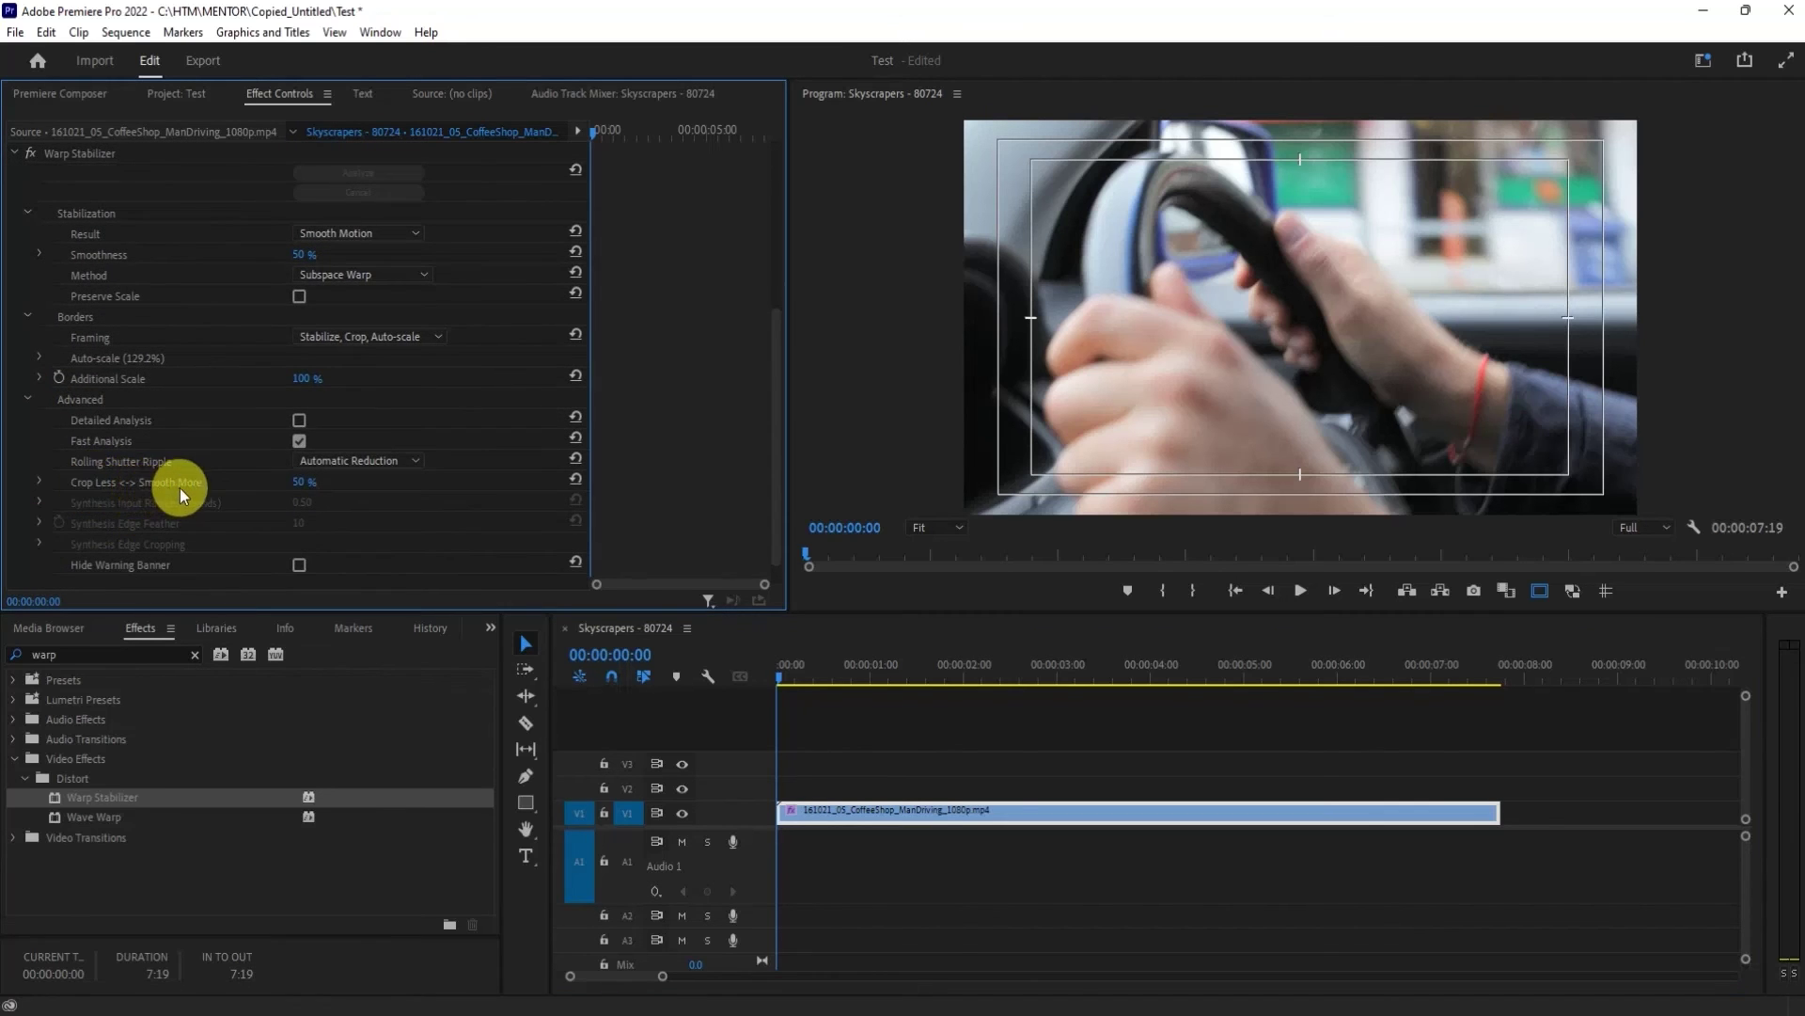
pyautogui.write('4')
pyautogui.press('Return')
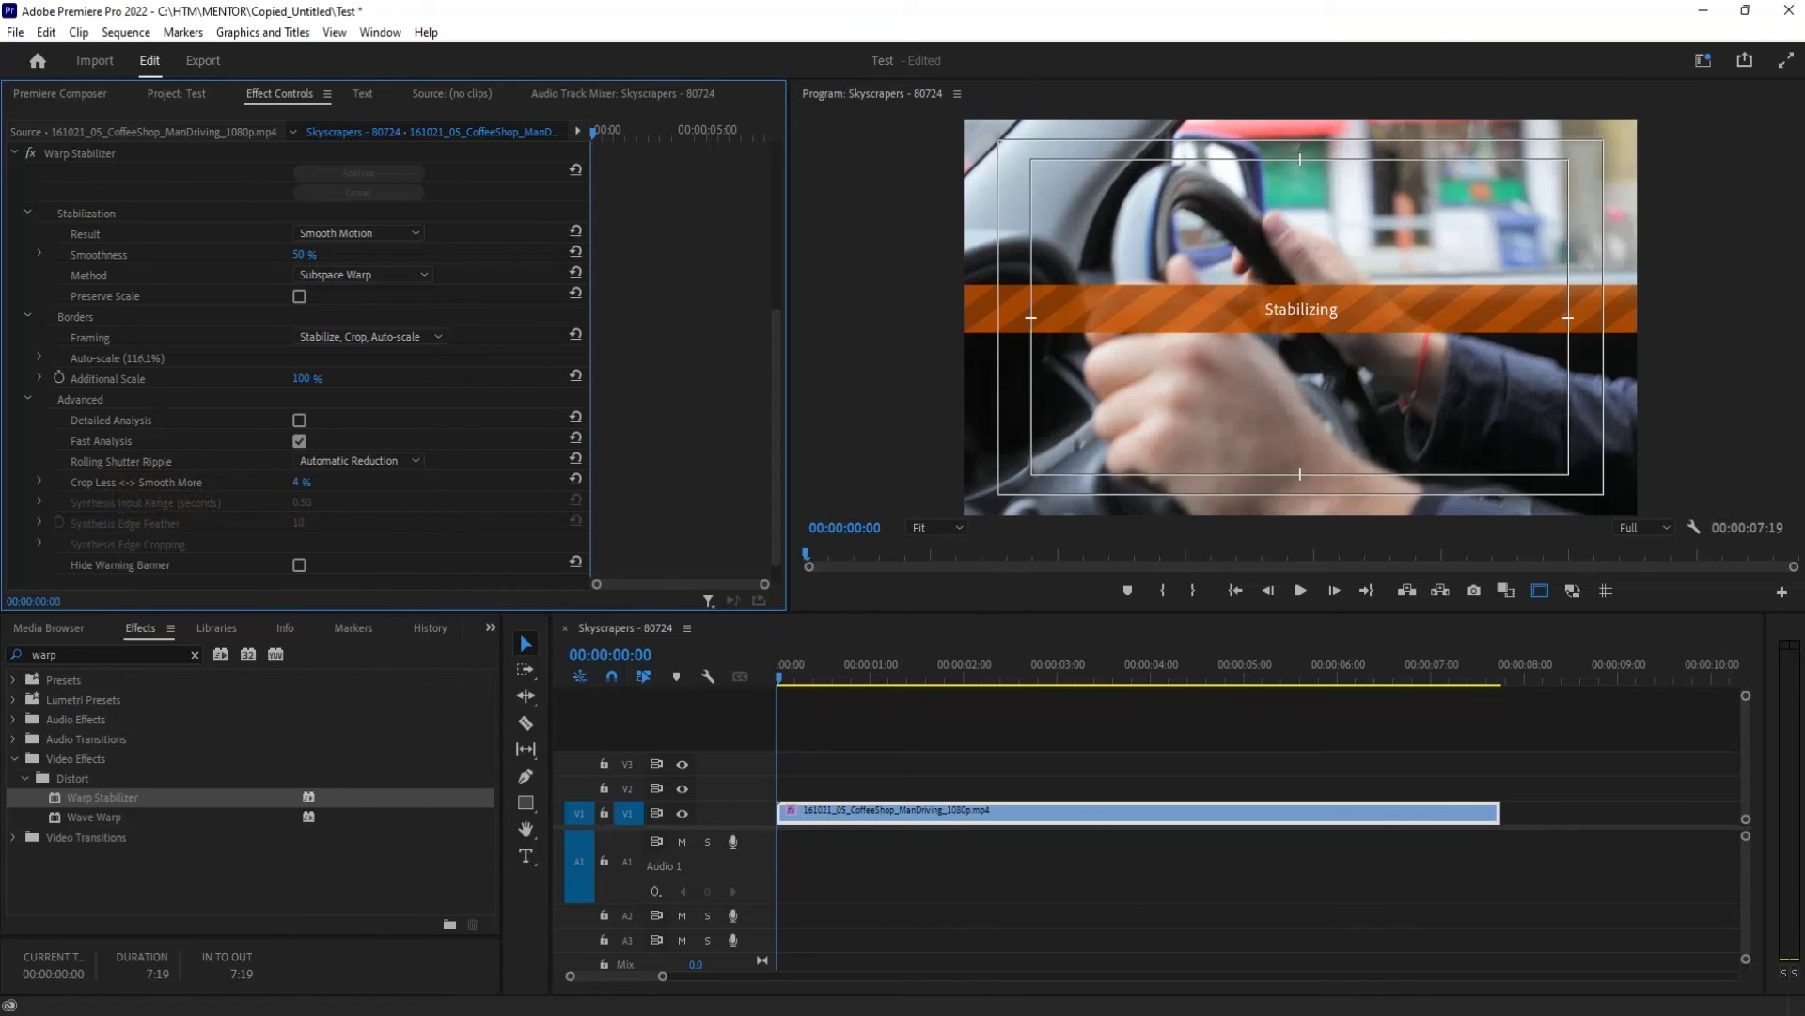
pyautogui.write('0')
pyautogui.press('Return')
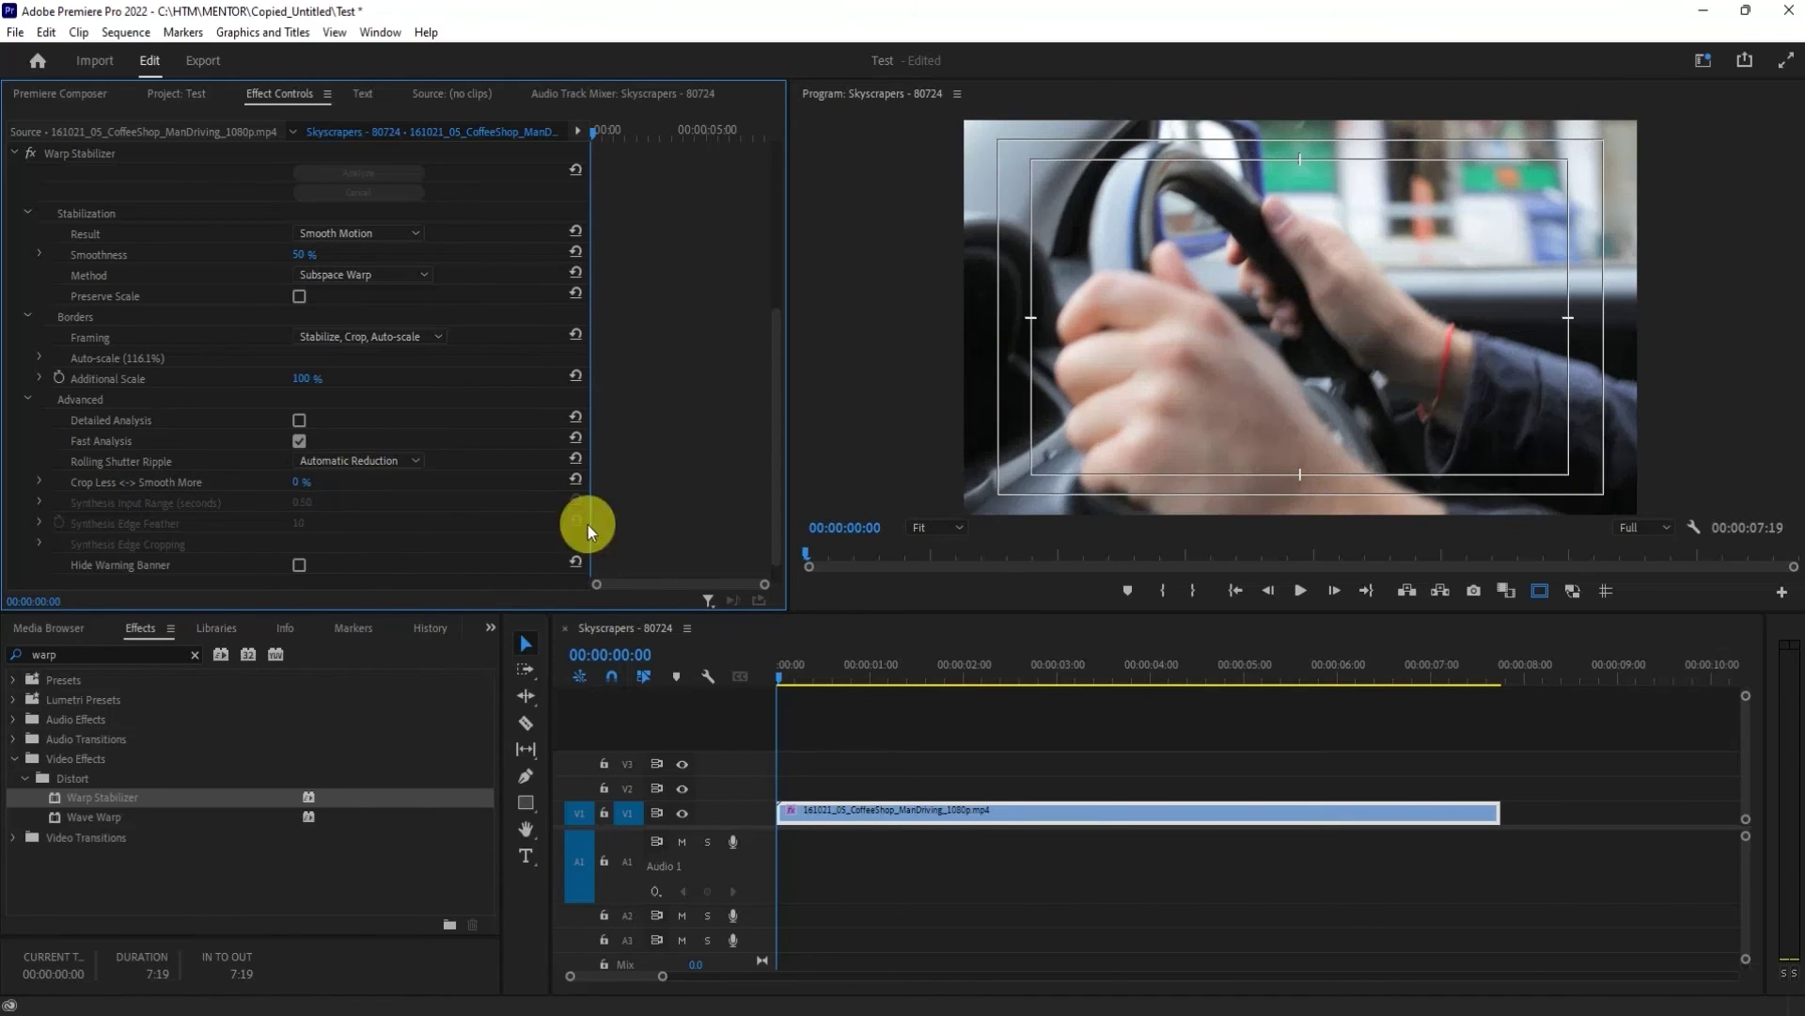
pyautogui.click(1300, 591)
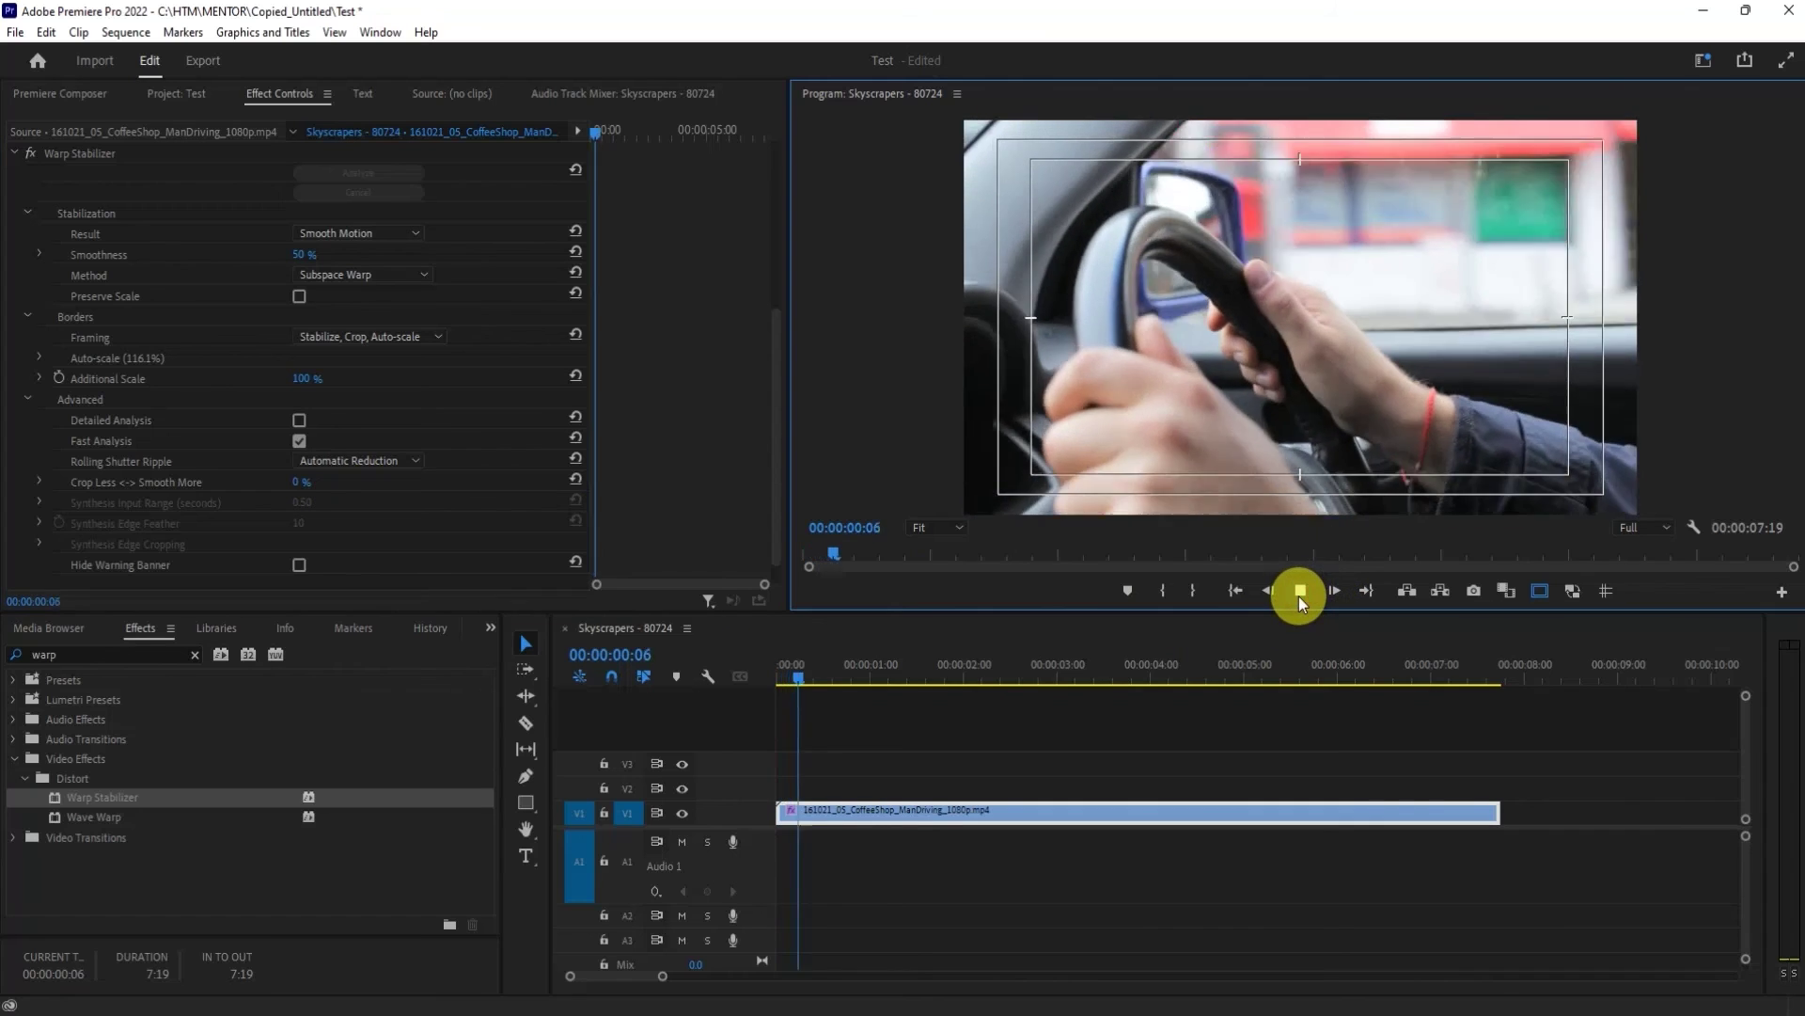
pyautogui.click(1288, 589)
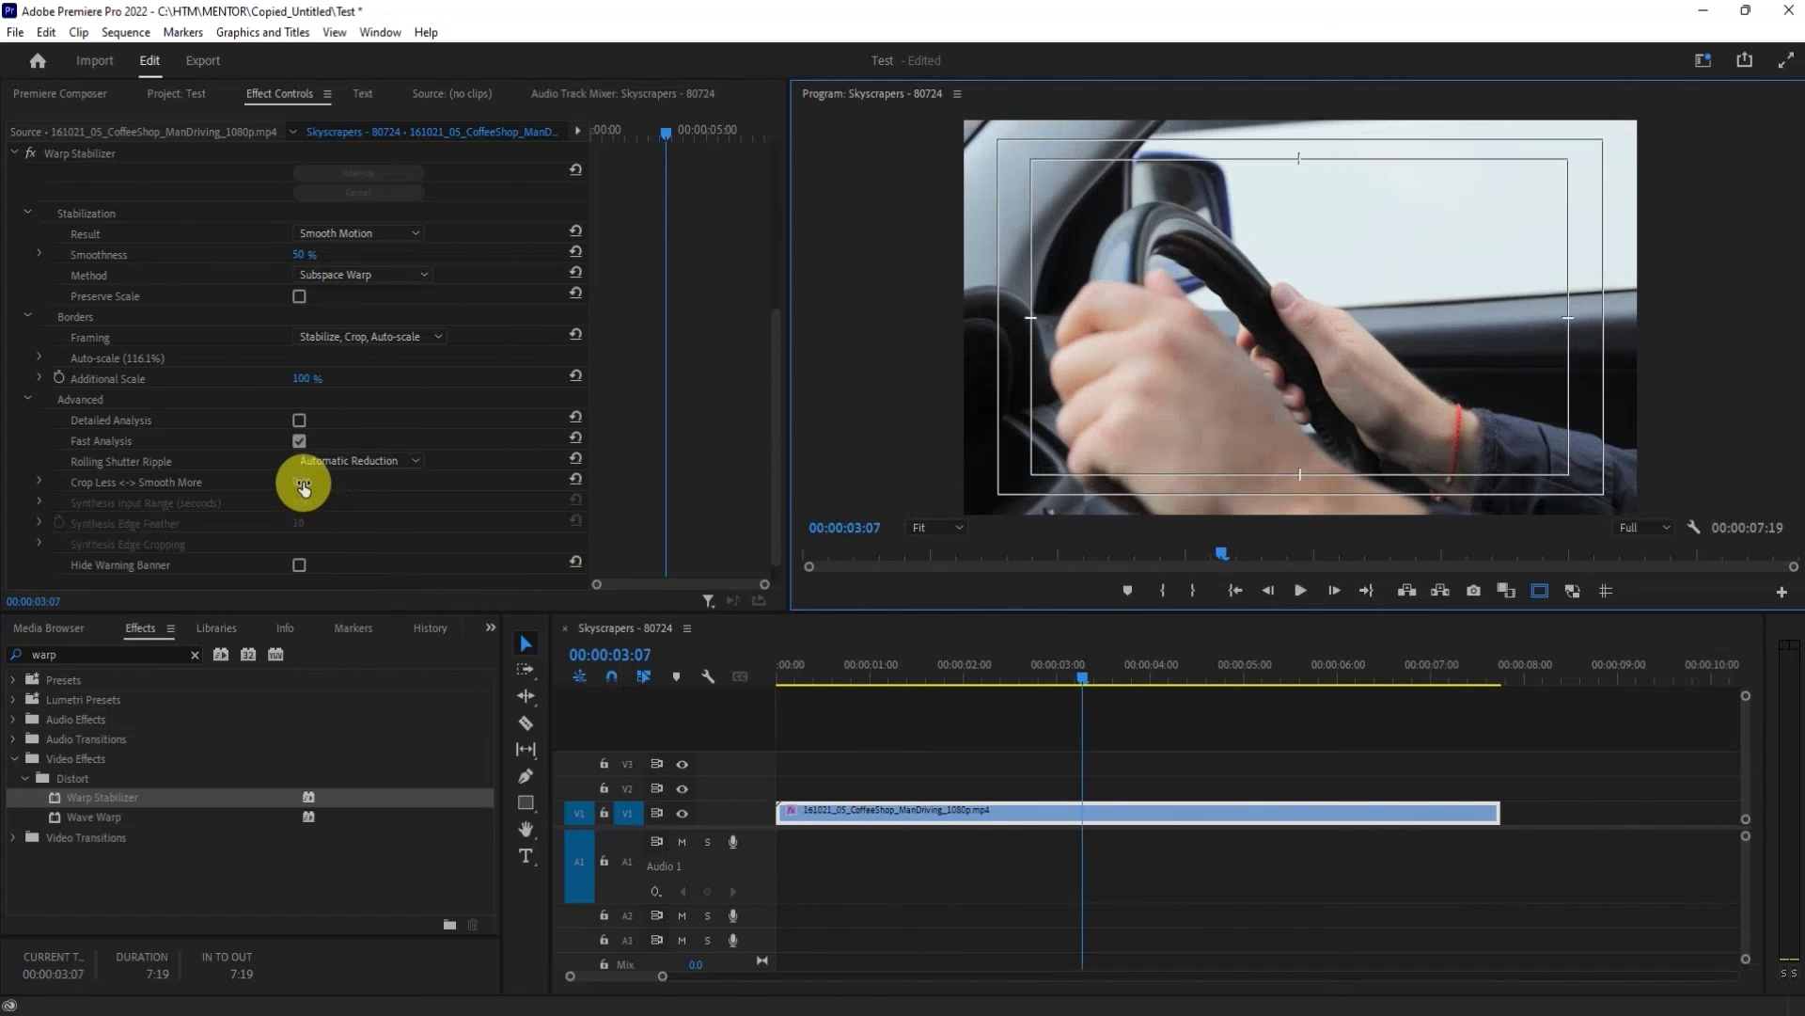
# Set Crop Less <-> Smooth More to 100% and preview the clip from the start.
pyautogui.click(304, 484)
pyautogui.write('100')
pyautogui.press('Return')
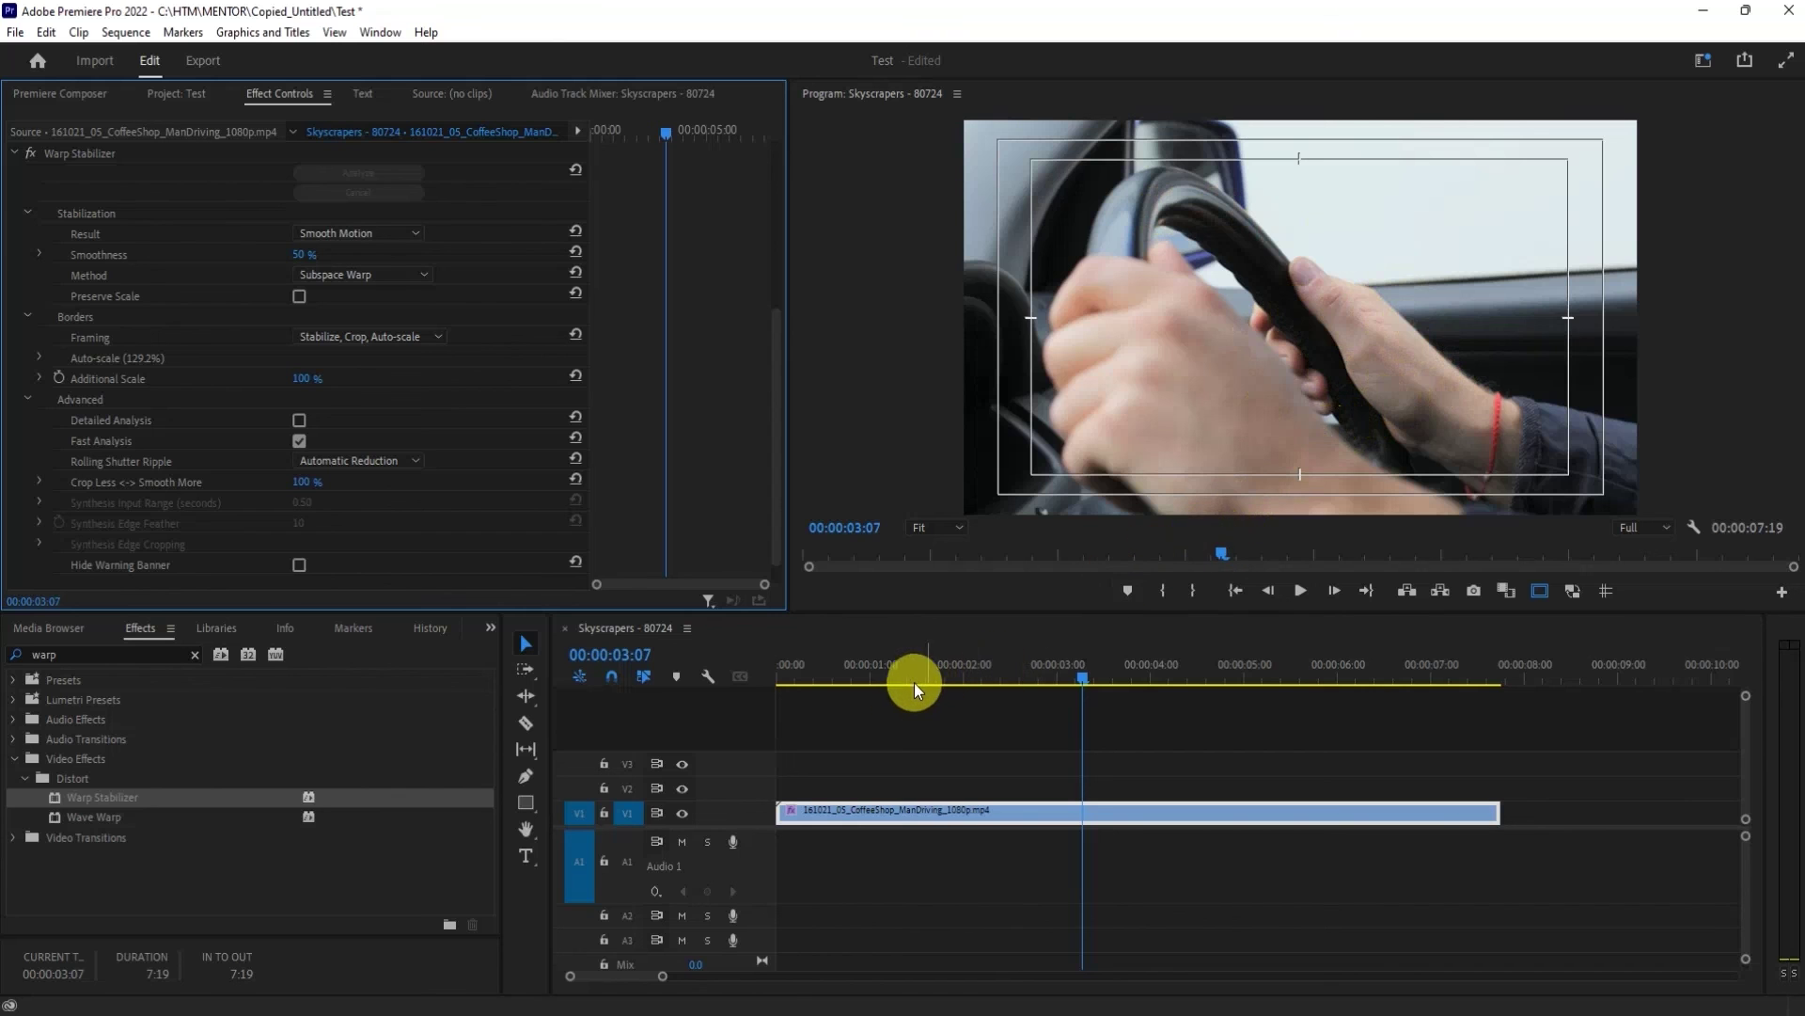
pyautogui.moveTo(888, 679); pyautogui.dragTo(768, 670)
pyautogui.click(1309, 590)
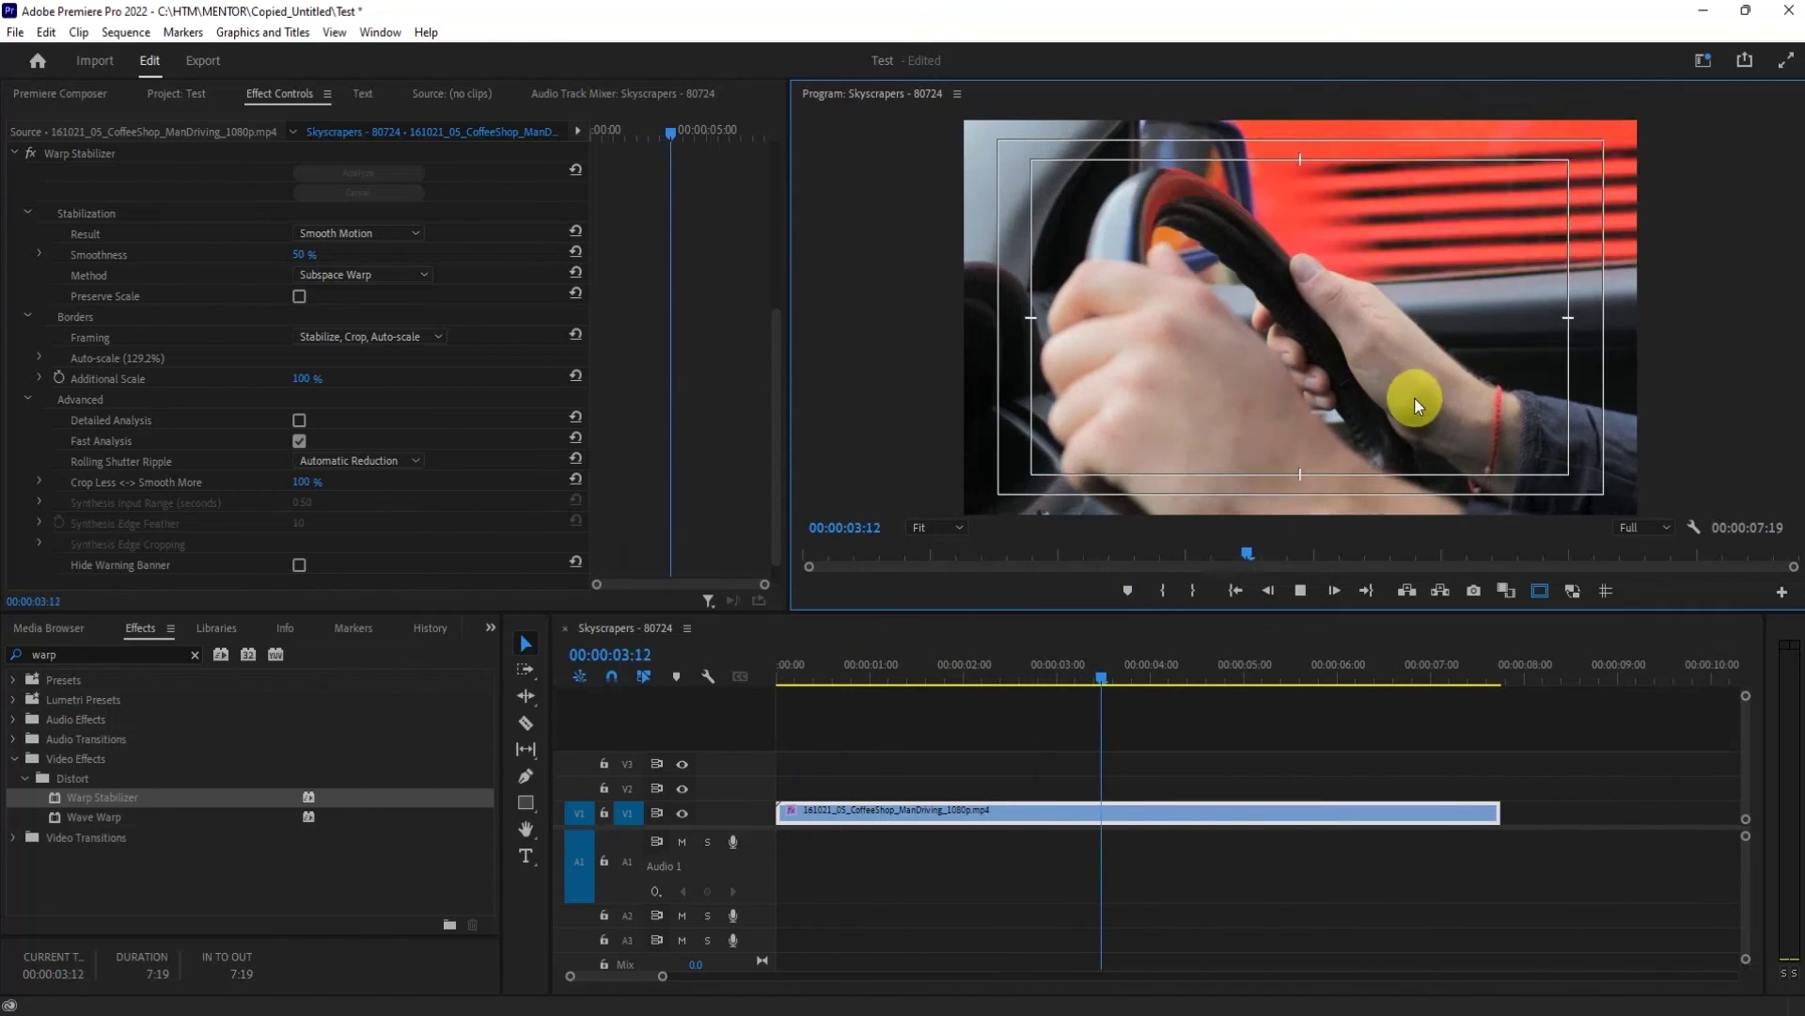
pyautogui.press('space')
# Set the Warp Stabilizer's Crop Less <-> Smooth More value back to 50%.
pyautogui.click(304, 481)
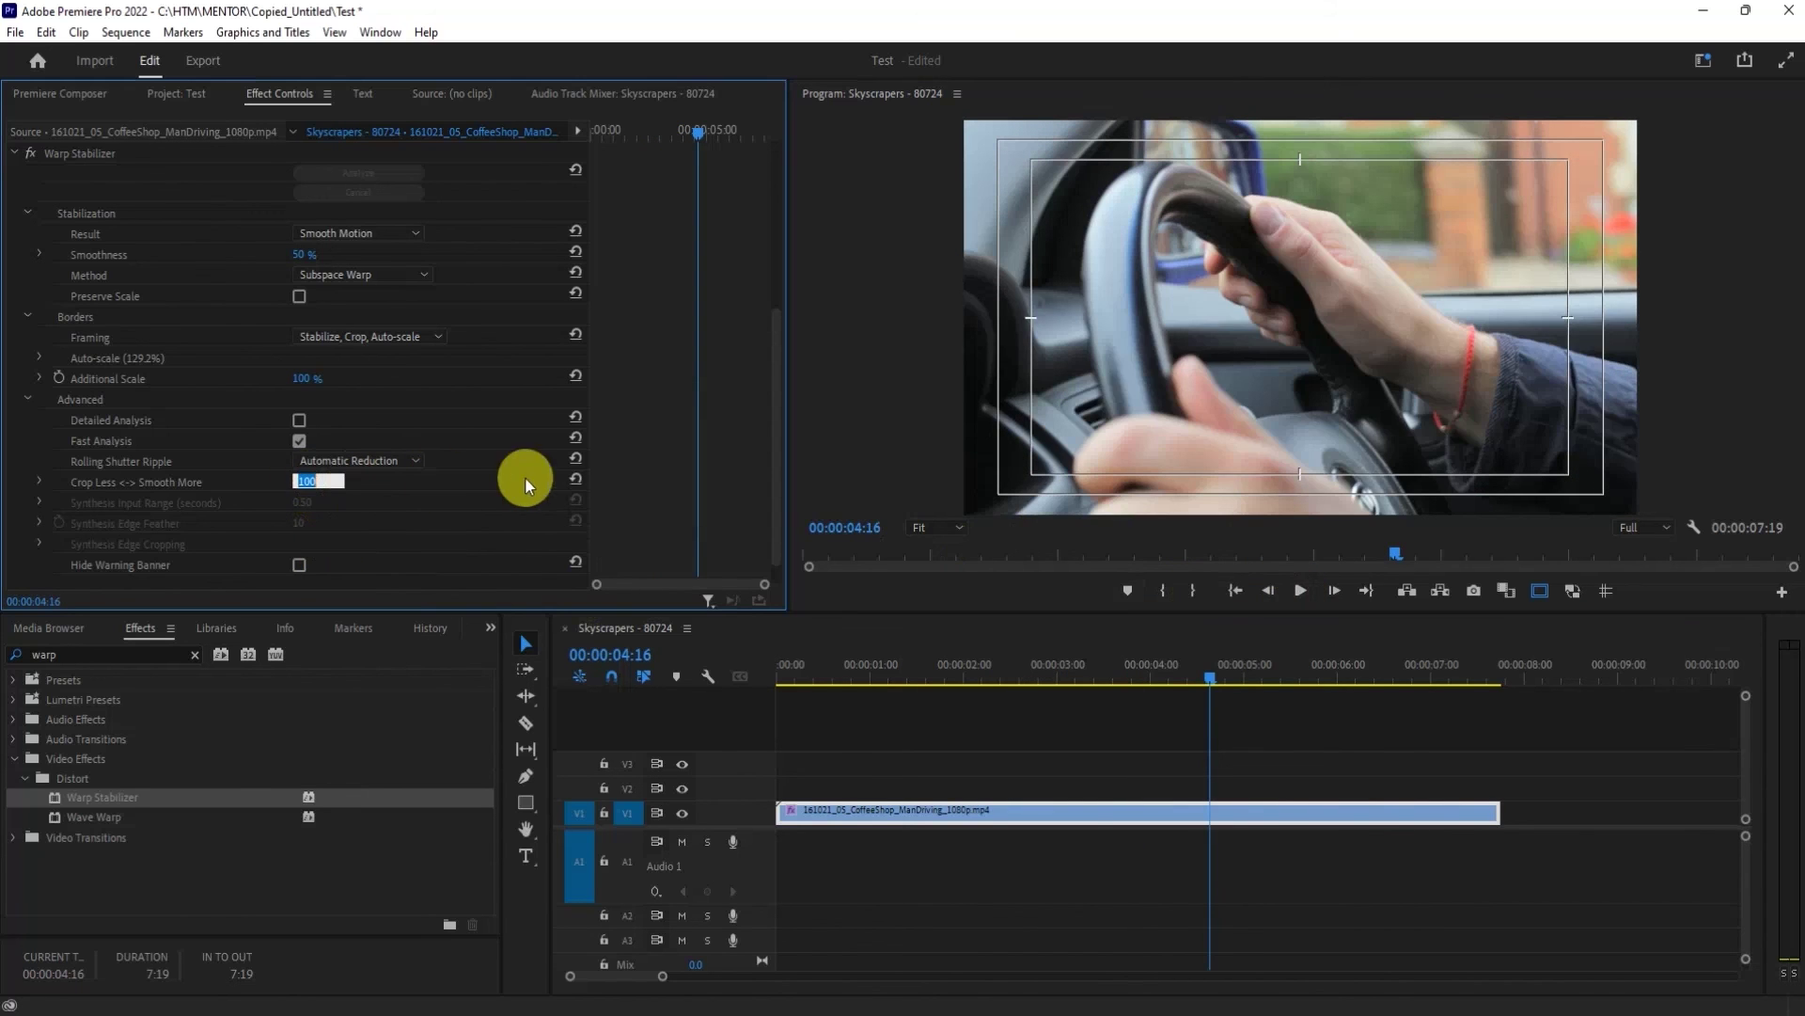
pyautogui.write('50')
pyautogui.press('Return')
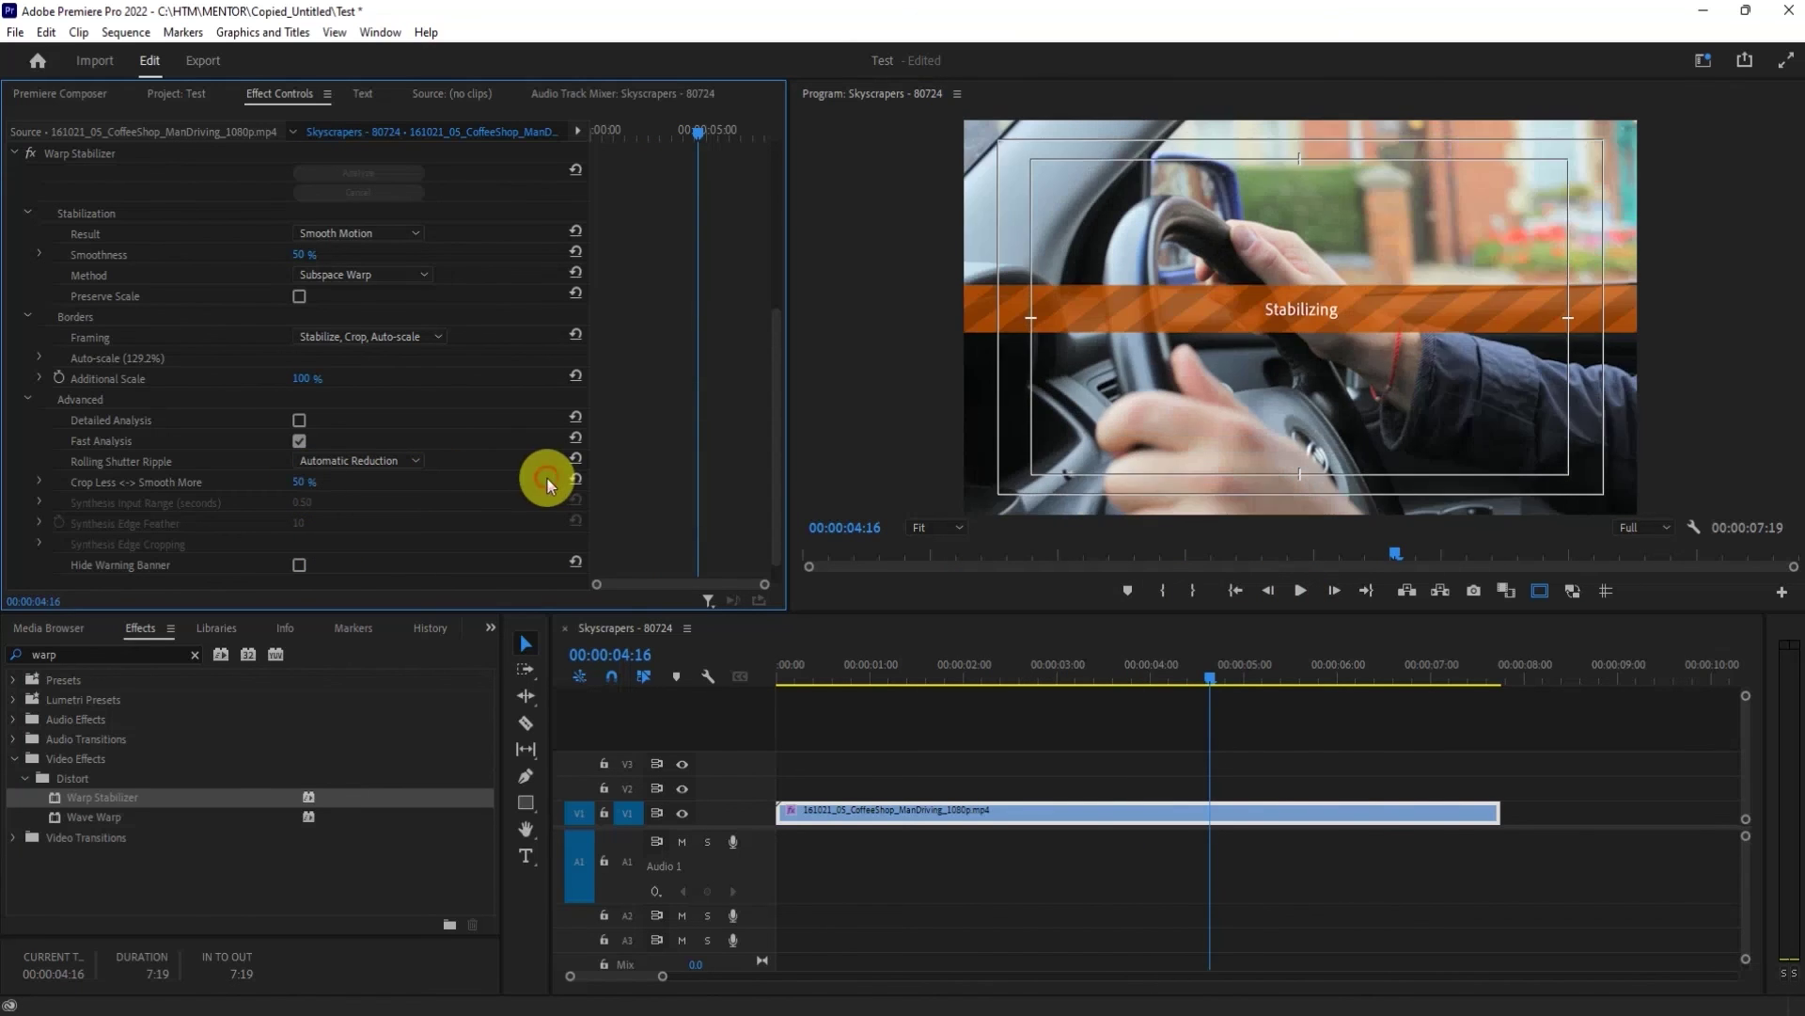
pyautogui.scroll(5, 513, 477)
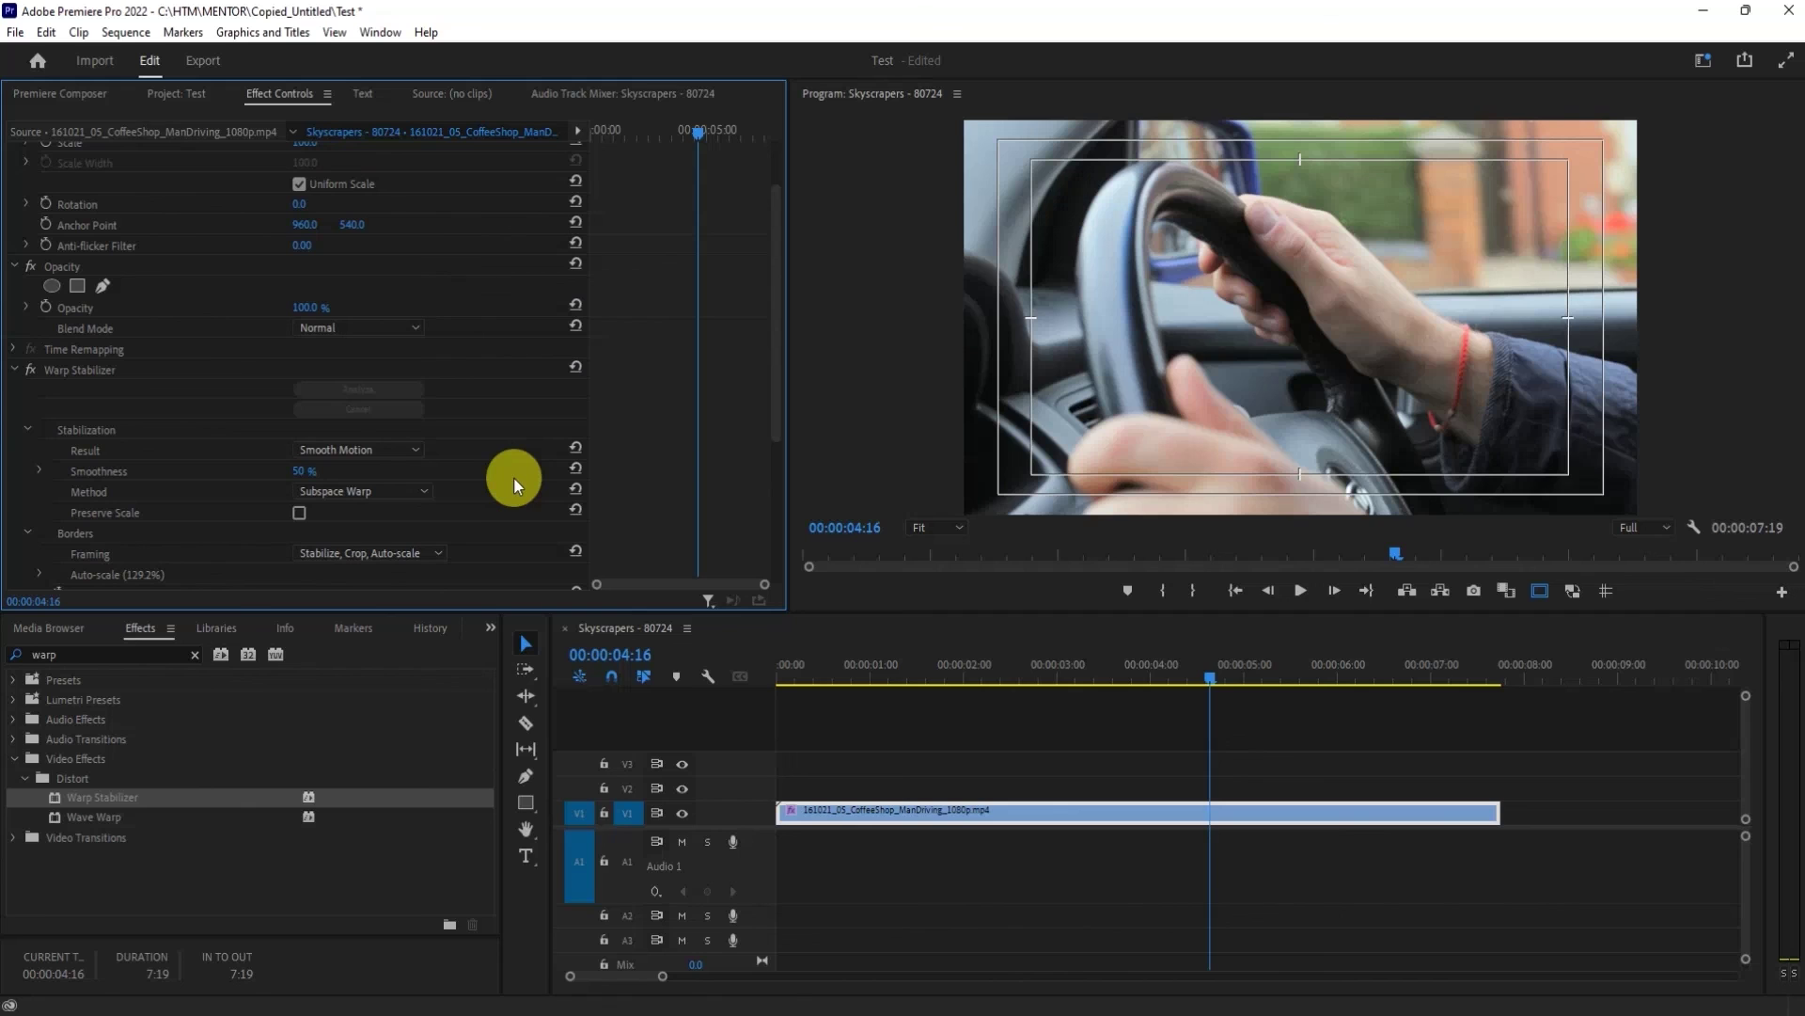